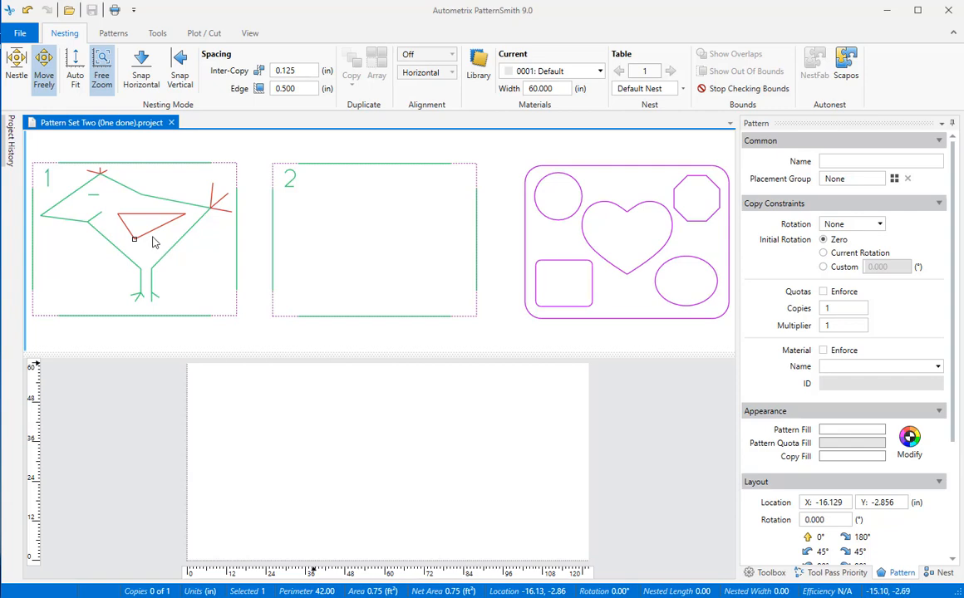
Step: Open the bird pattern labelled 1 in the Pattern Editor
double_click(153, 241)
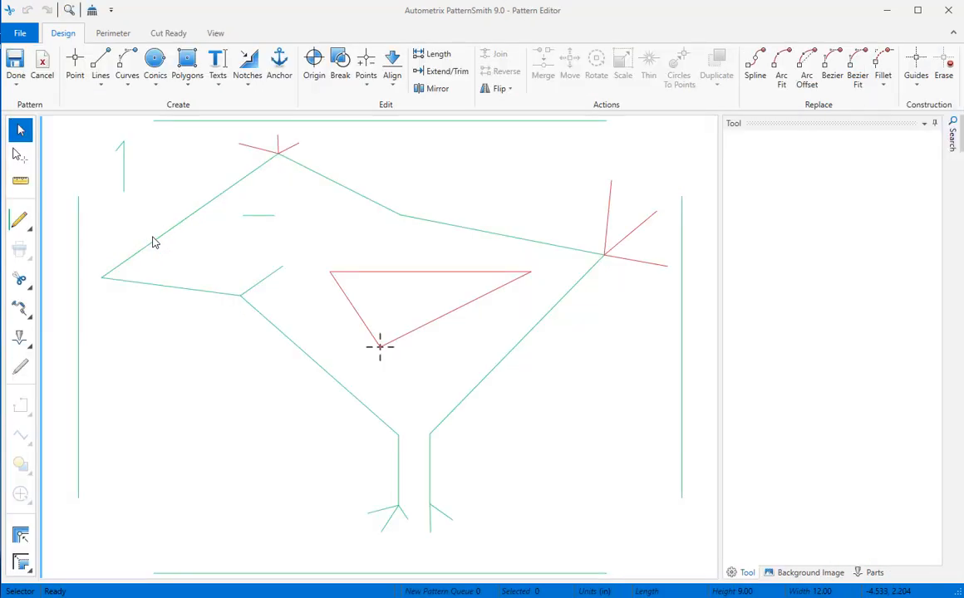
Step: Add an intermediate point to the bird's lower front body line and remove that point again
left_click(368, 64)
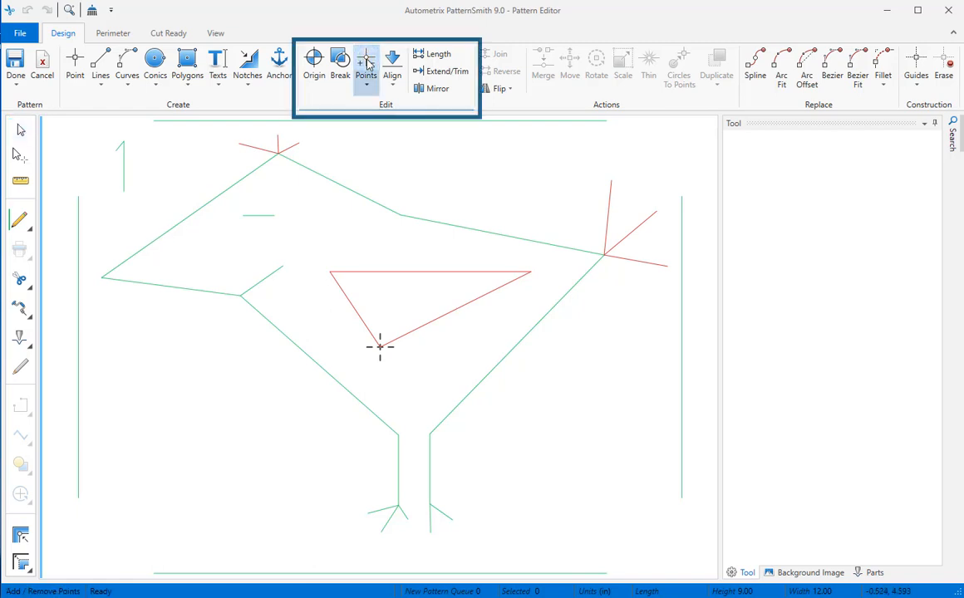
left_click(312, 364)
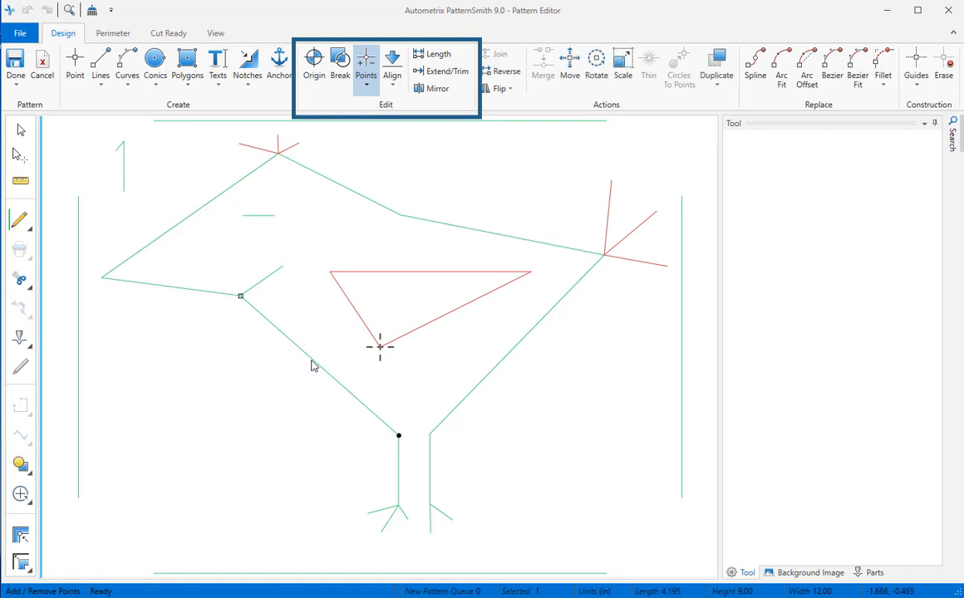
left_click(312, 362)
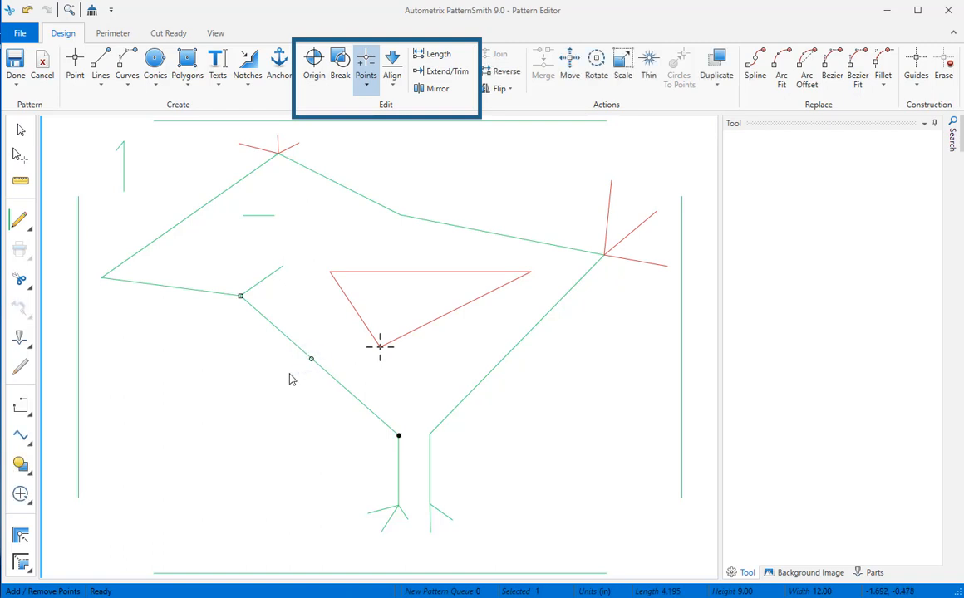
left_click(313, 368)
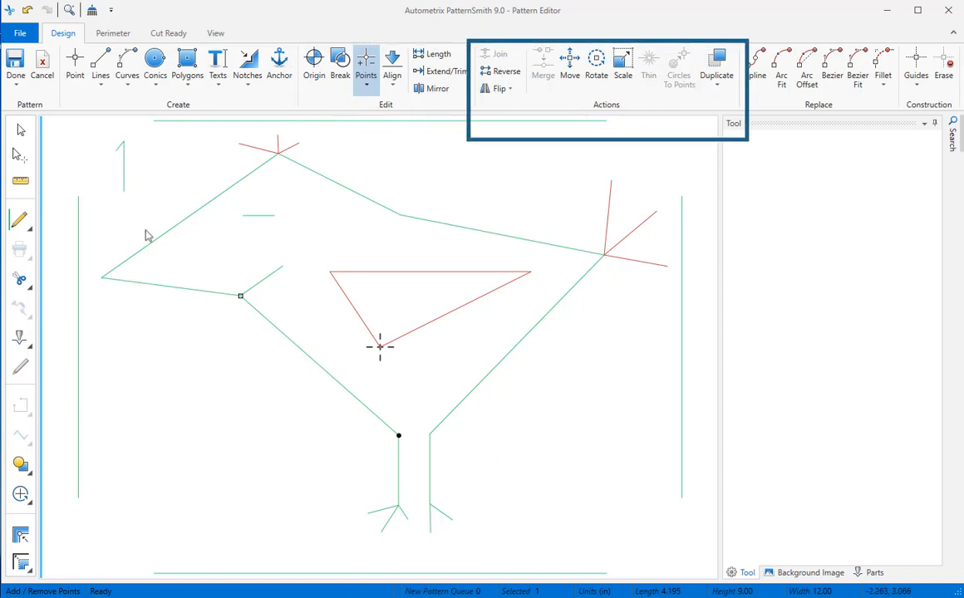
Step: Select the red wing triangle, preview its Flip options, and clear the selection without flipping
left_click(21, 131)
left_click_drag(325, 224, 441, 341)
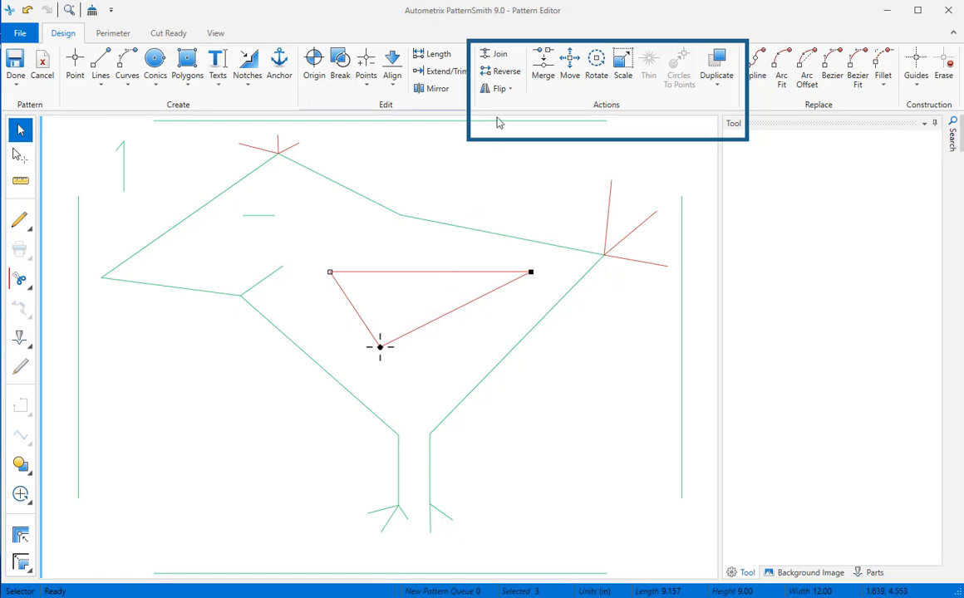
left_click(505, 91)
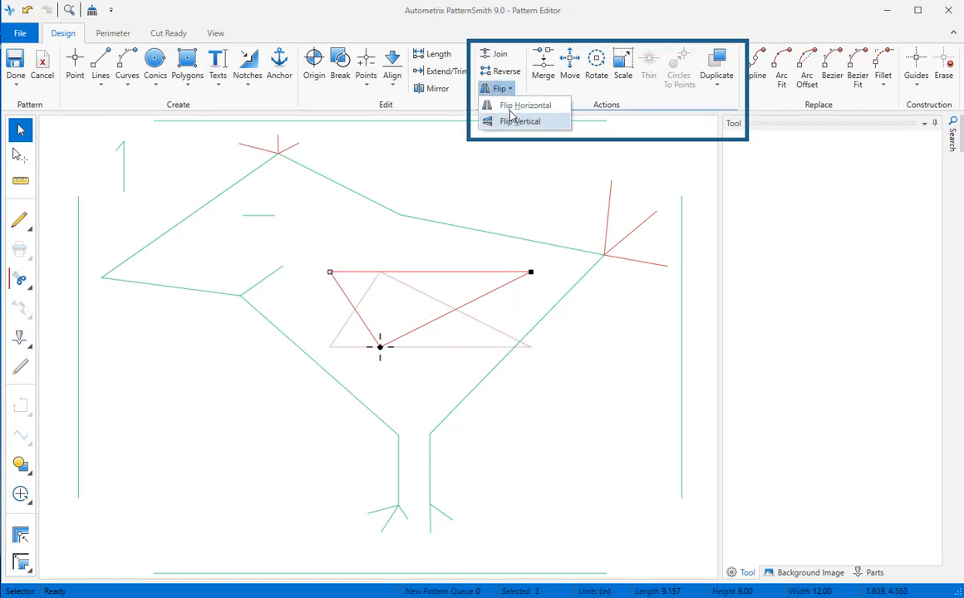
left_click(499, 180)
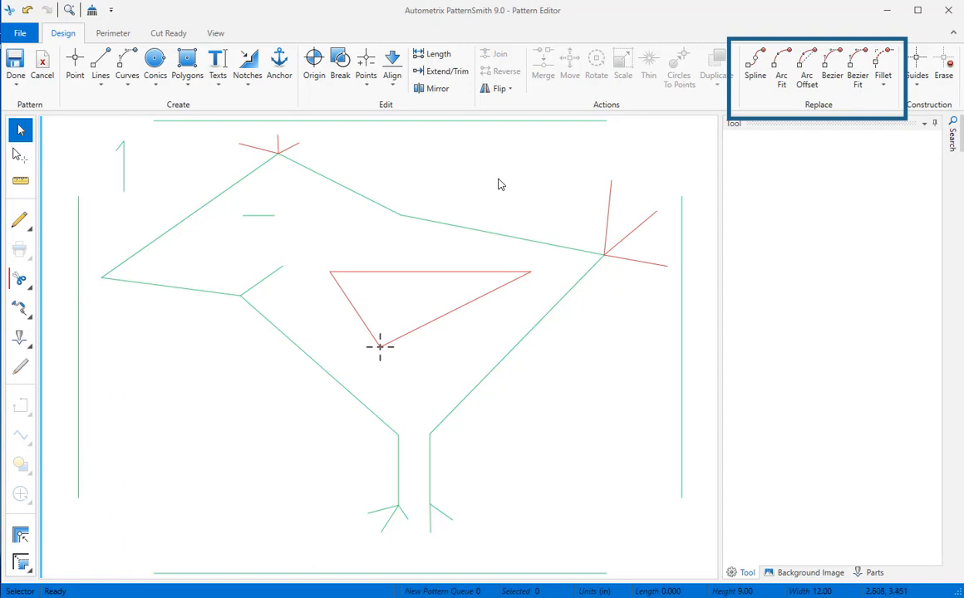
Step: Try replacing the short throat line with a bent Bezier Fit curve, and undo the replacement
left_click(855, 63)
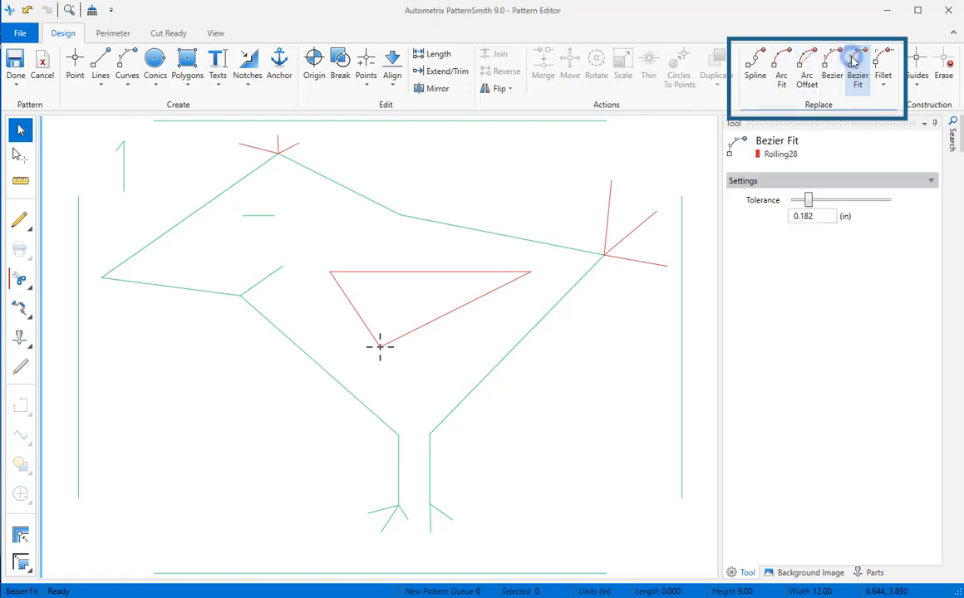
left_click(263, 281)
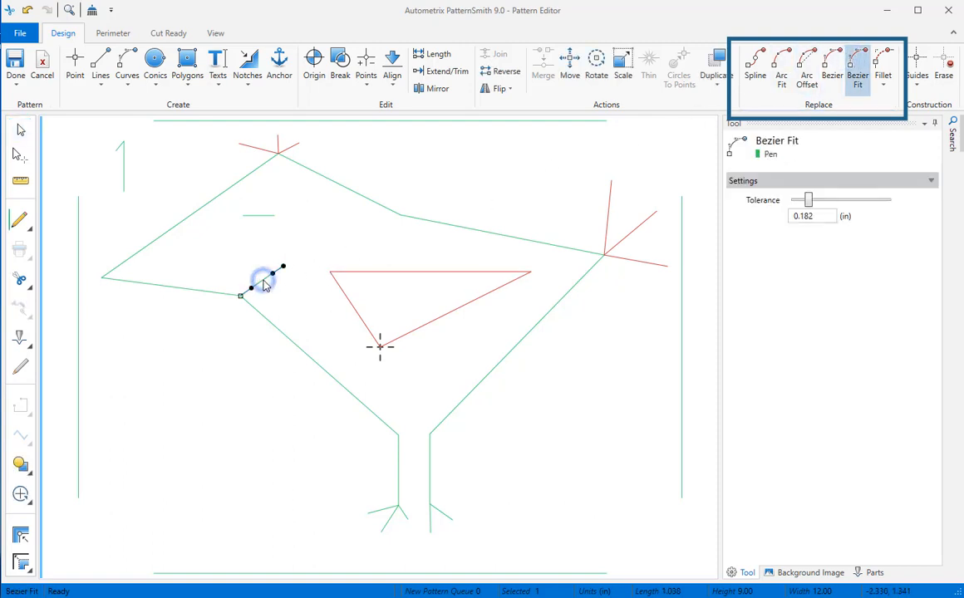
left_click(20, 125)
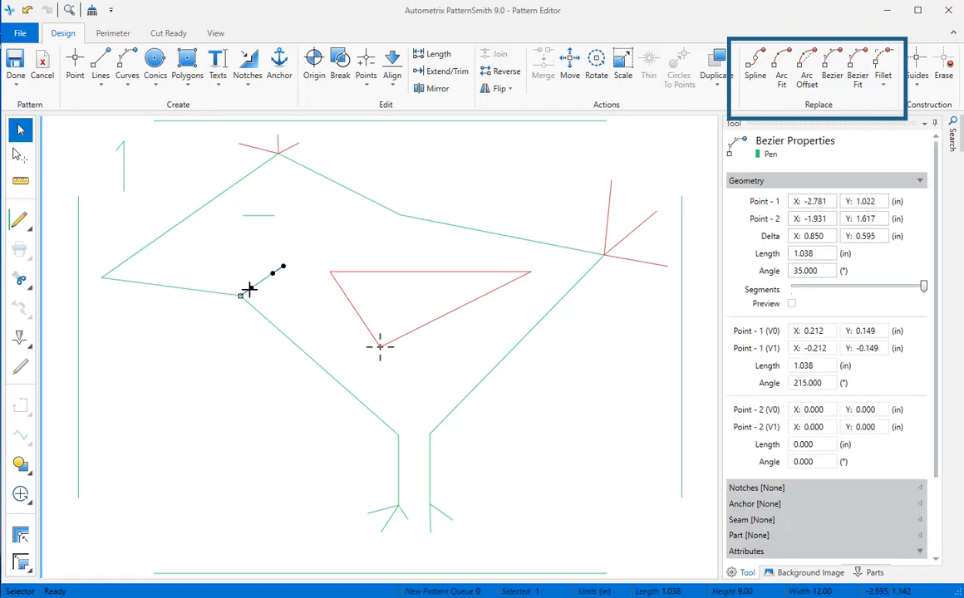
left_click_drag(251, 288, 260, 298)
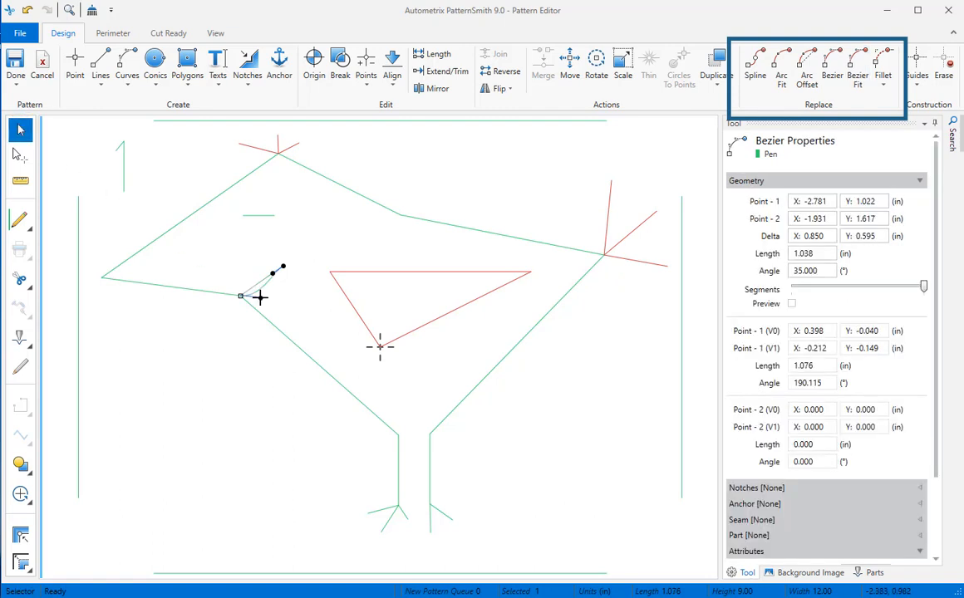
left_click(28, 10)
left_click(28, 10)
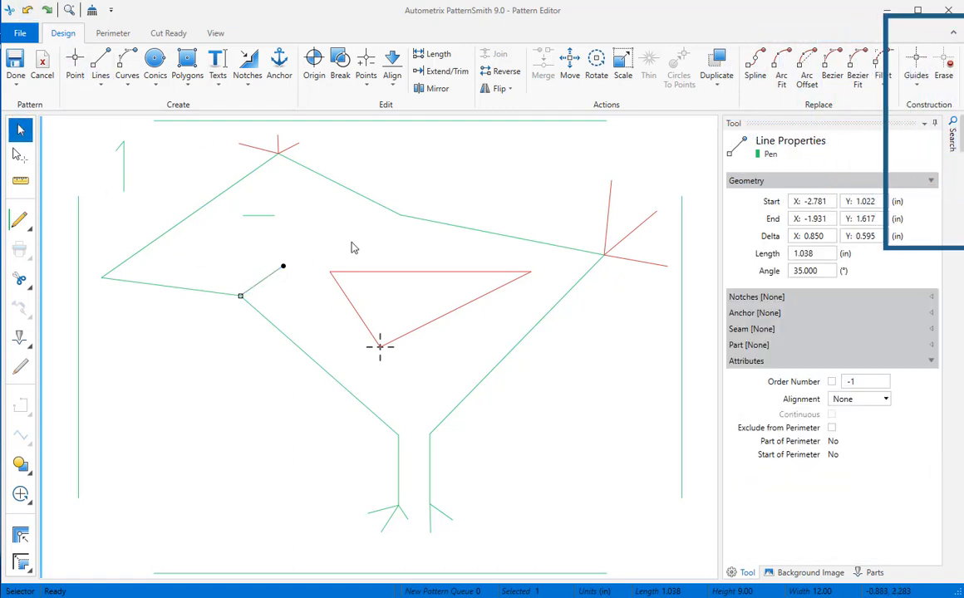
left_click(317, 219)
left_click(915, 90)
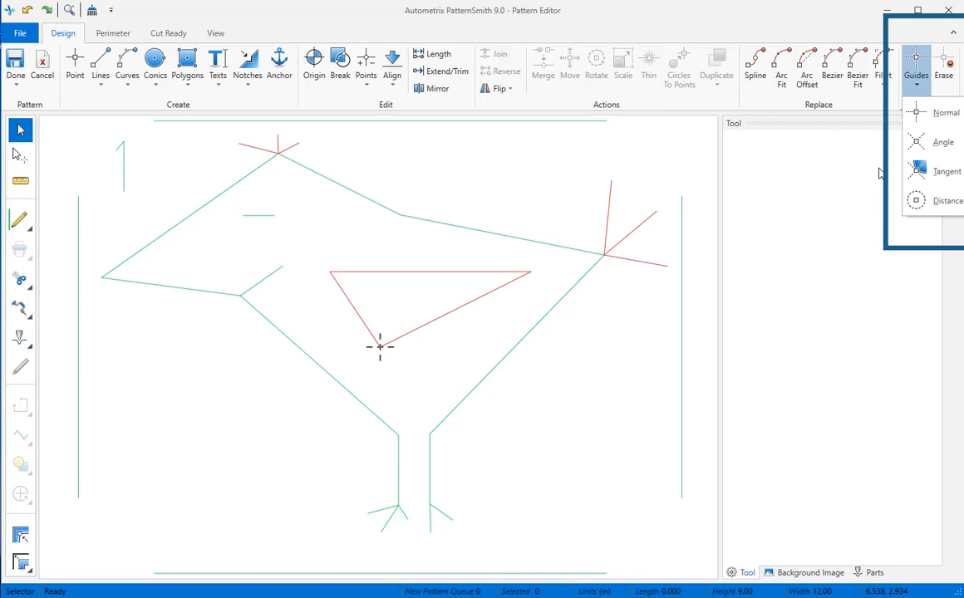
left_click(456, 181)
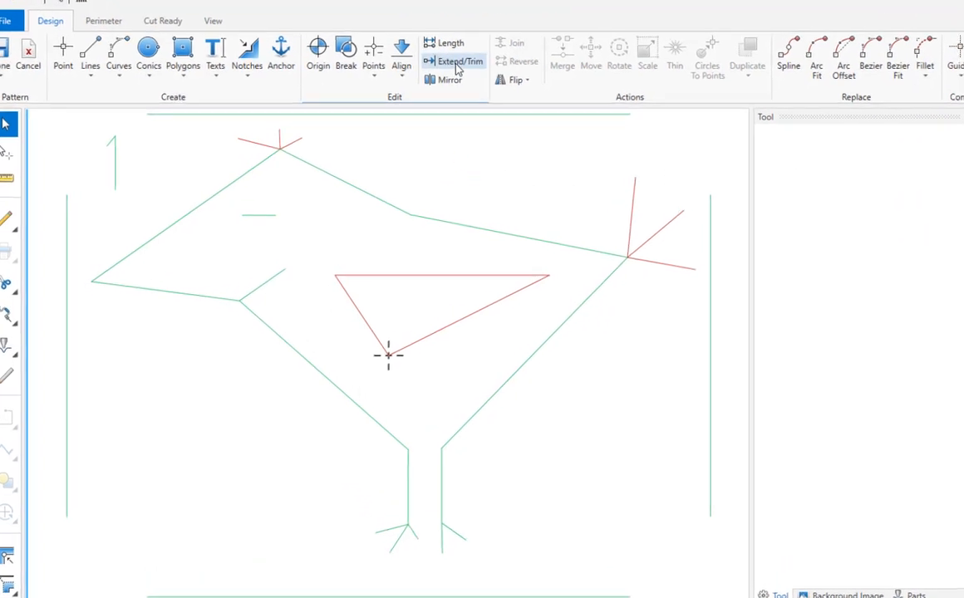
Step: Extend the bird's two lower body lines with Extend/Trim until they meet at a point between the legs
left_click(458, 68)
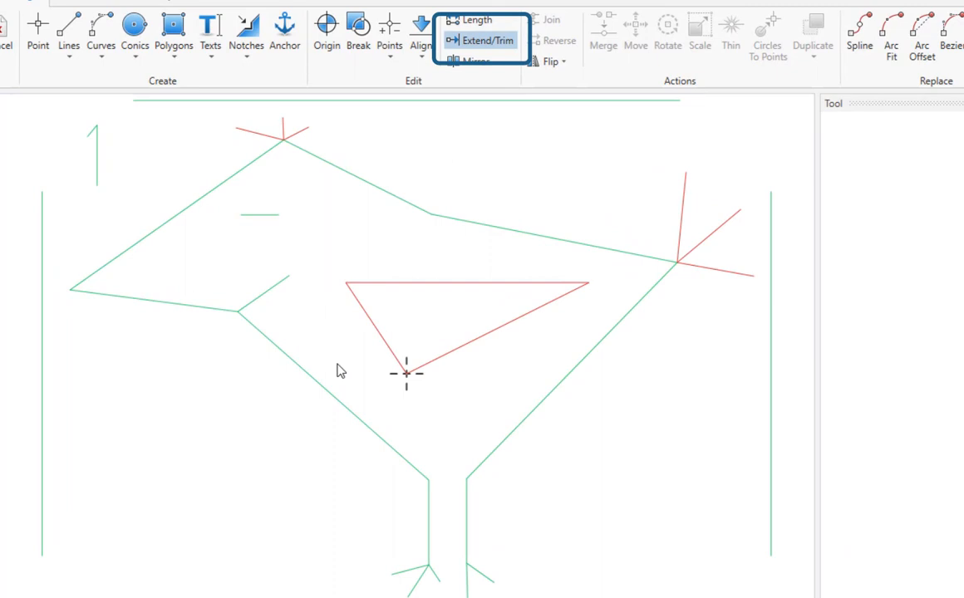
left_click(318, 383)
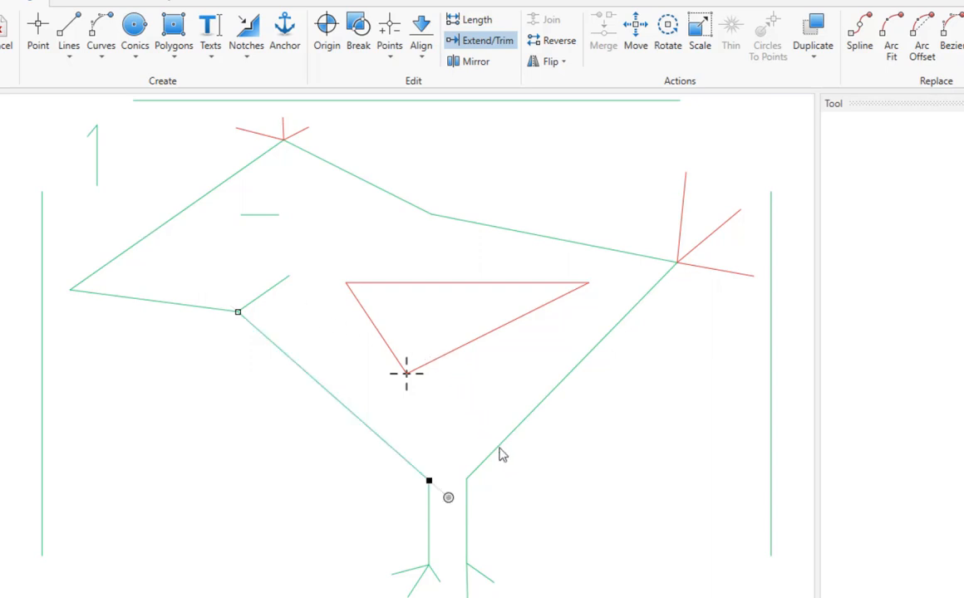
left_click(500, 449)
left_click(509, 437)
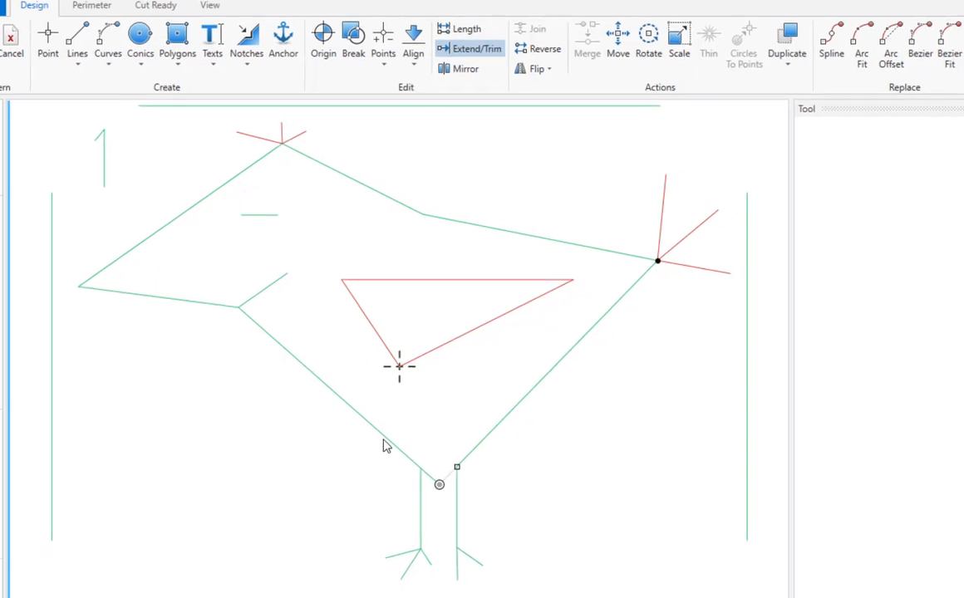
left_click(390, 453)
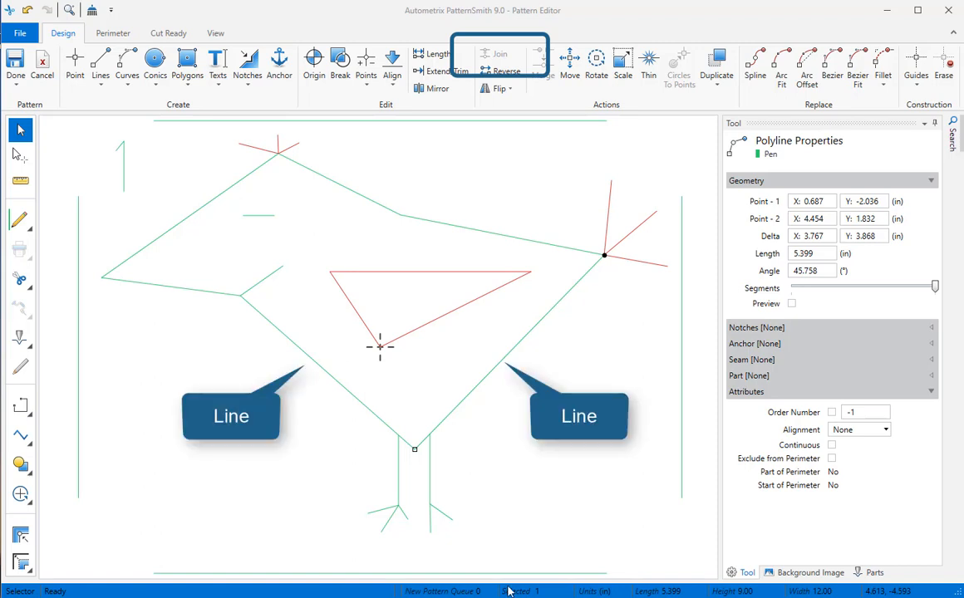
Step: Join the two lower body lines that meet between the legs into one polyline
left_click(357, 401, "shift")
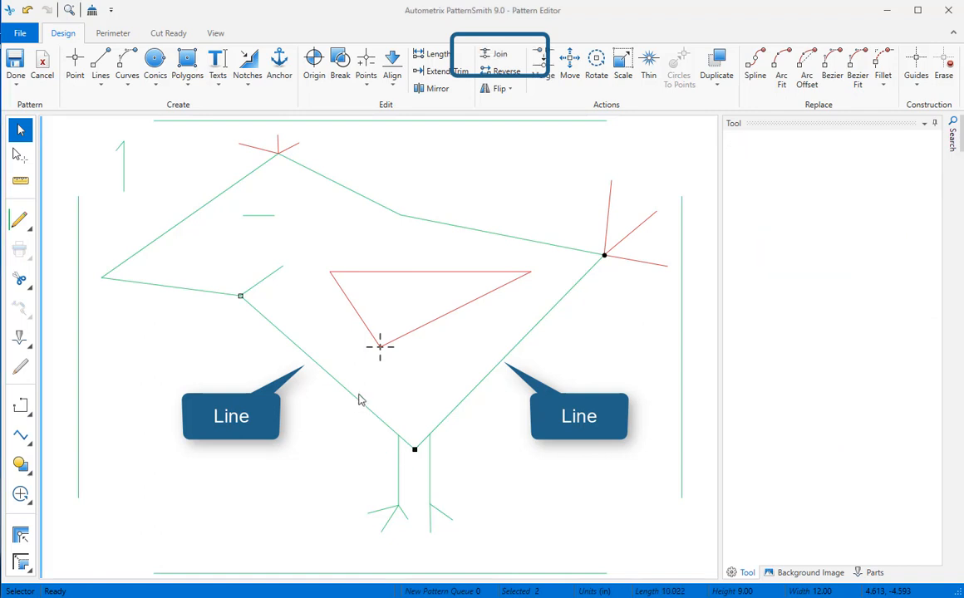
left_click(497, 56)
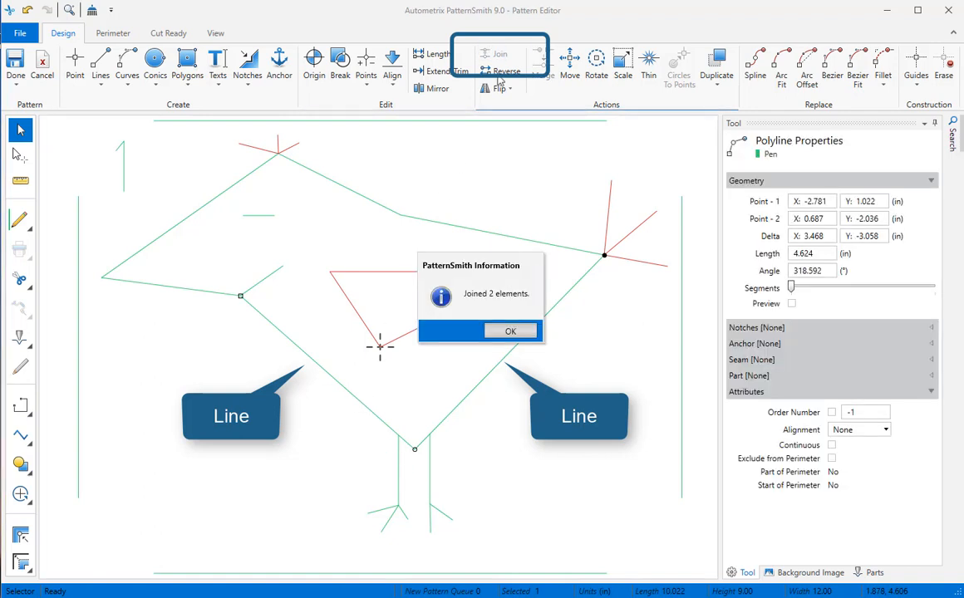
left_click(509, 333)
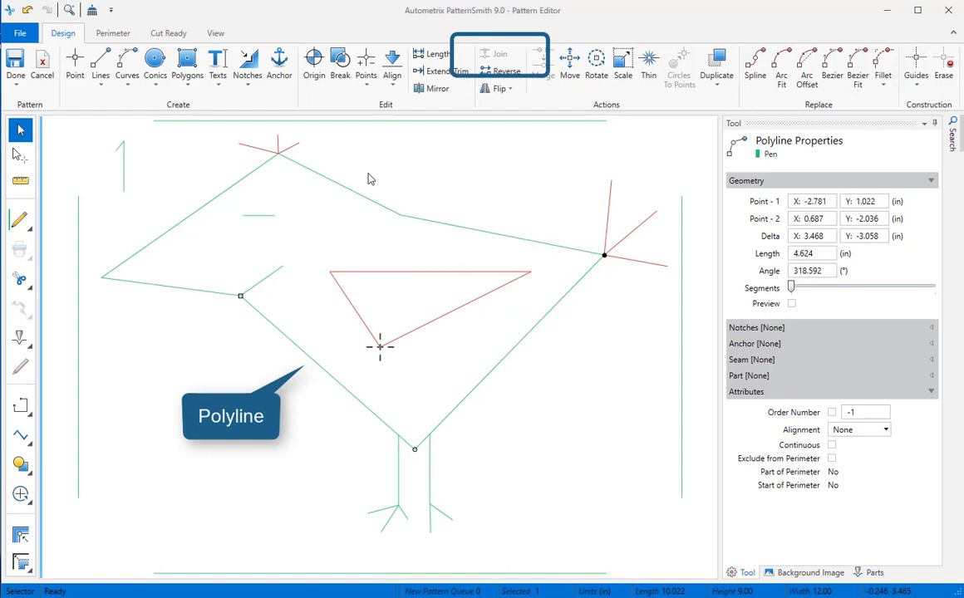
Step: Join the two lines along the bird's back into one polyline
left_click_drag(369, 175, 462, 253)
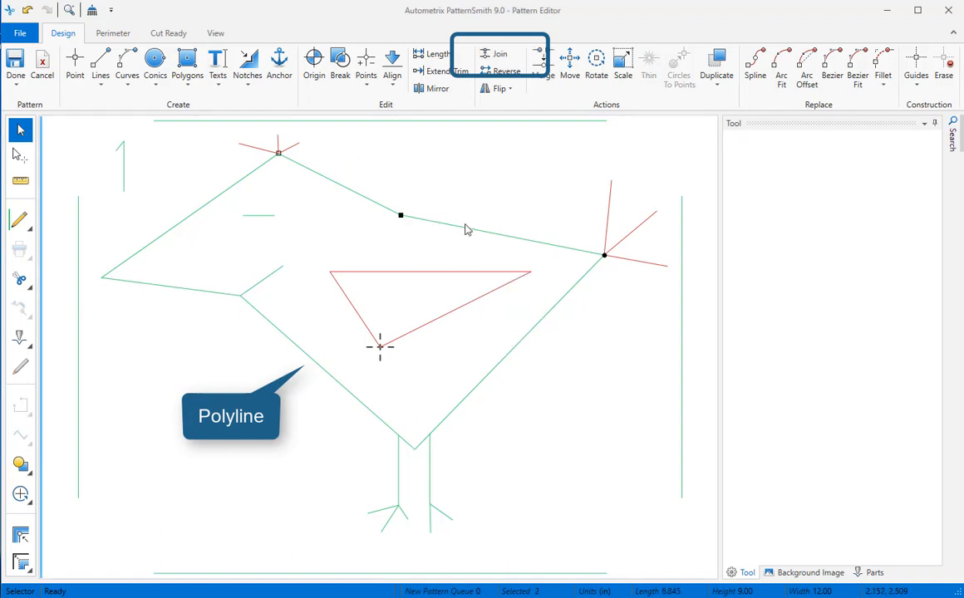
left_click(500, 54)
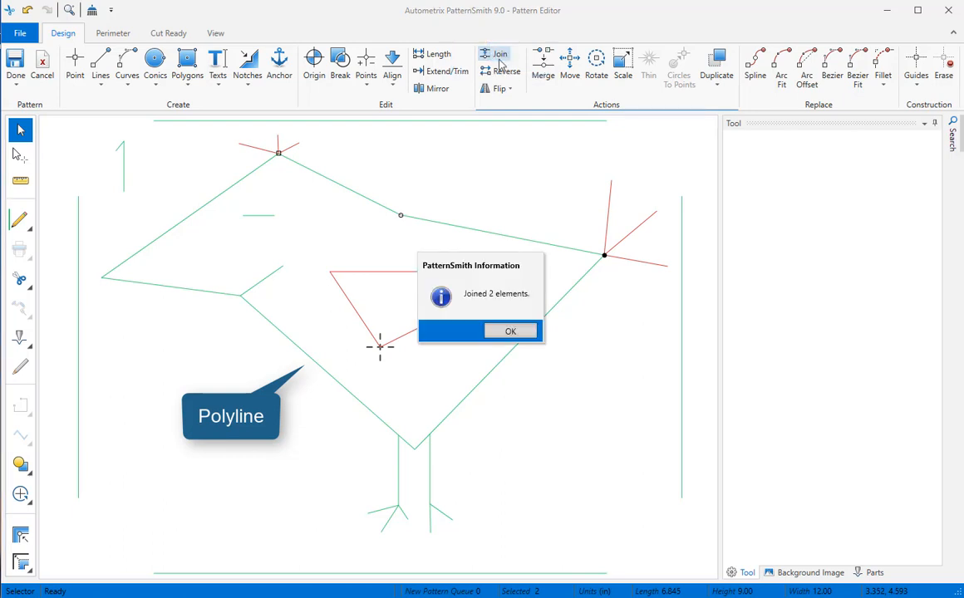
left_click(518, 333)
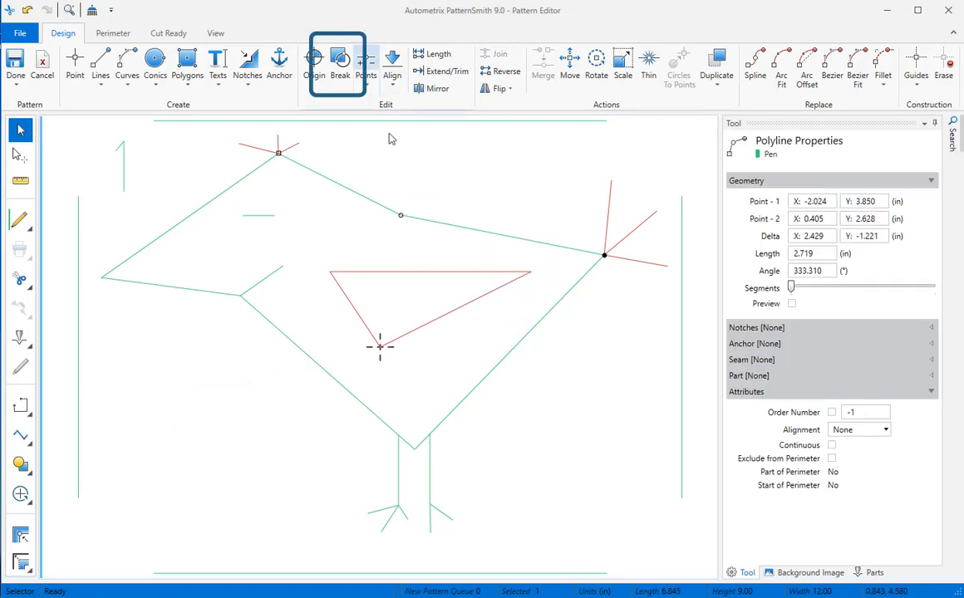
Step: Break the back polyline at its interior point
left_click(341, 67)
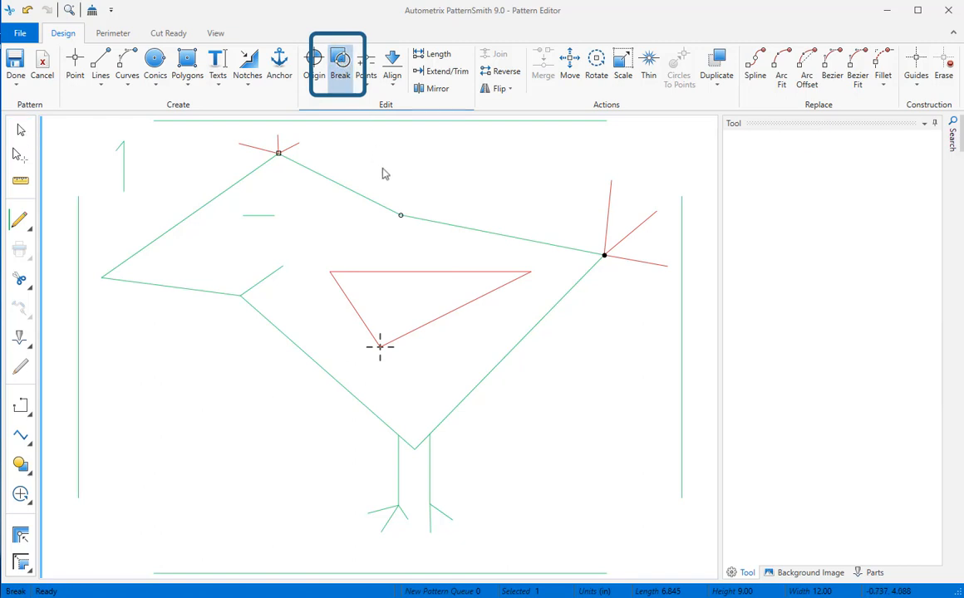
left_click(401, 220)
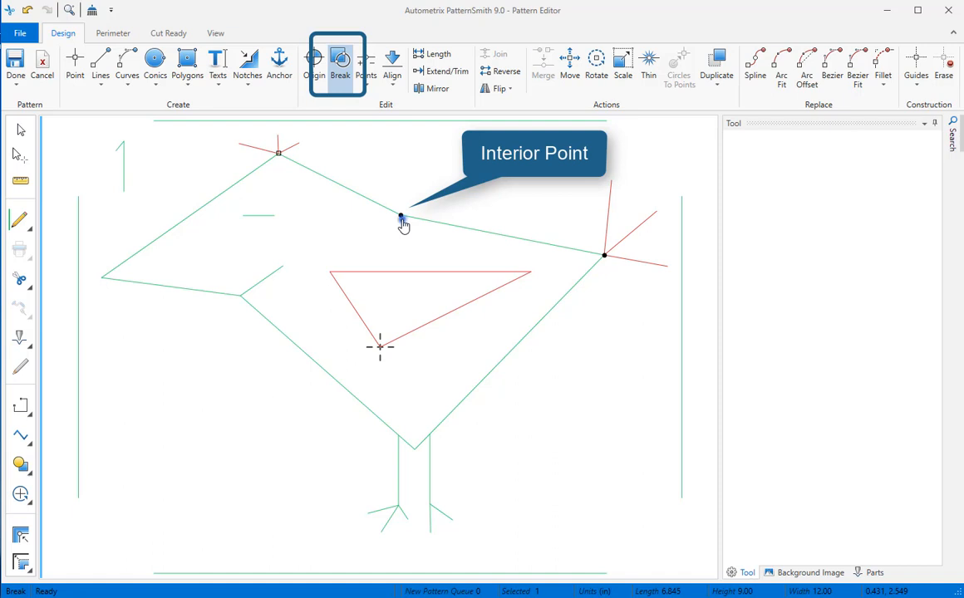
left_click(402, 217)
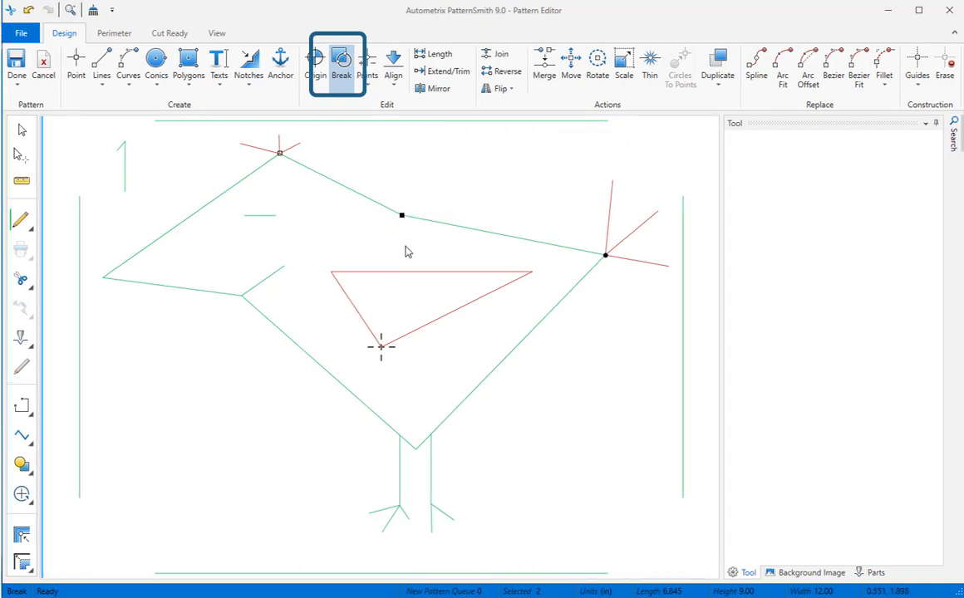
Step: Break the lower body polyline at its intersections with the tops of both legs
left_click(498, 374)
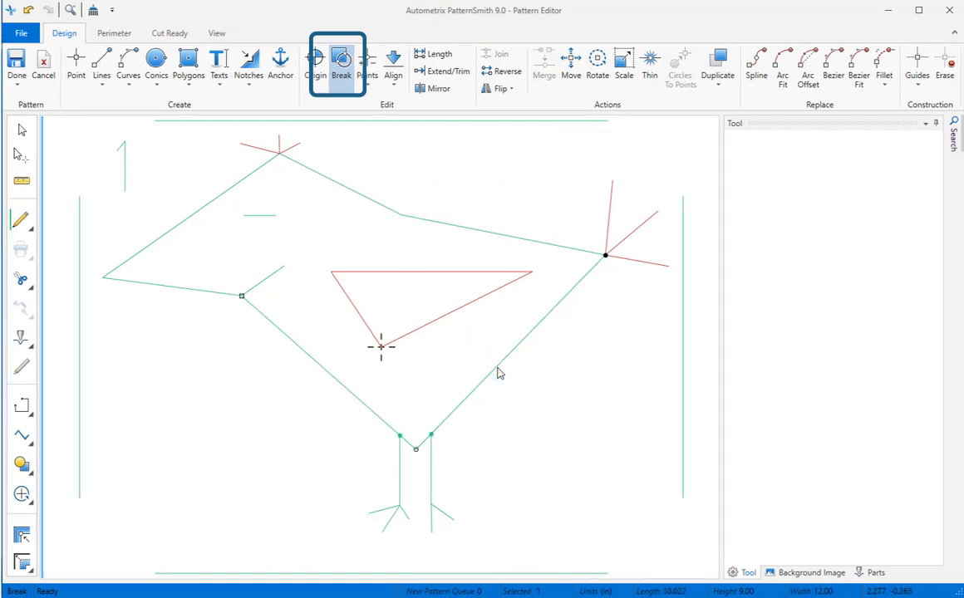
left_click(432, 435)
left_click(400, 437)
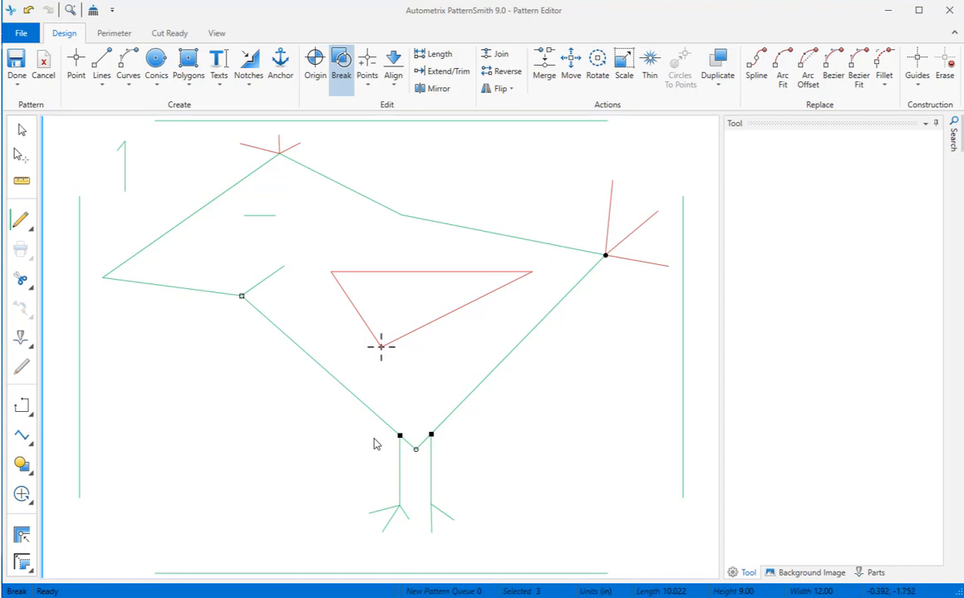
key("Escape")
Step: Move the small V-shaped segment between the legs up into the body and delete it
left_click(406, 442)
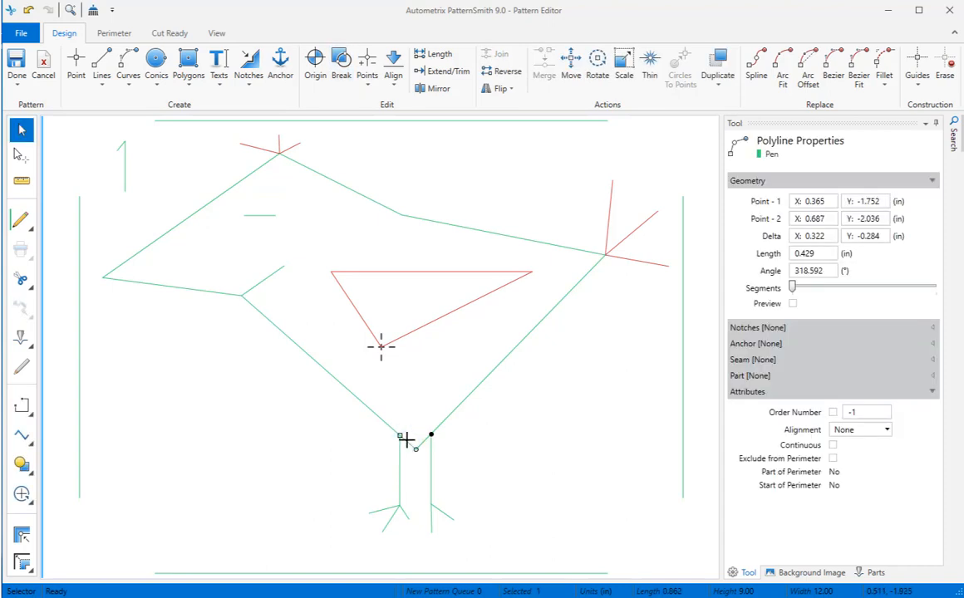
left_click_drag(421, 448, 415, 404)
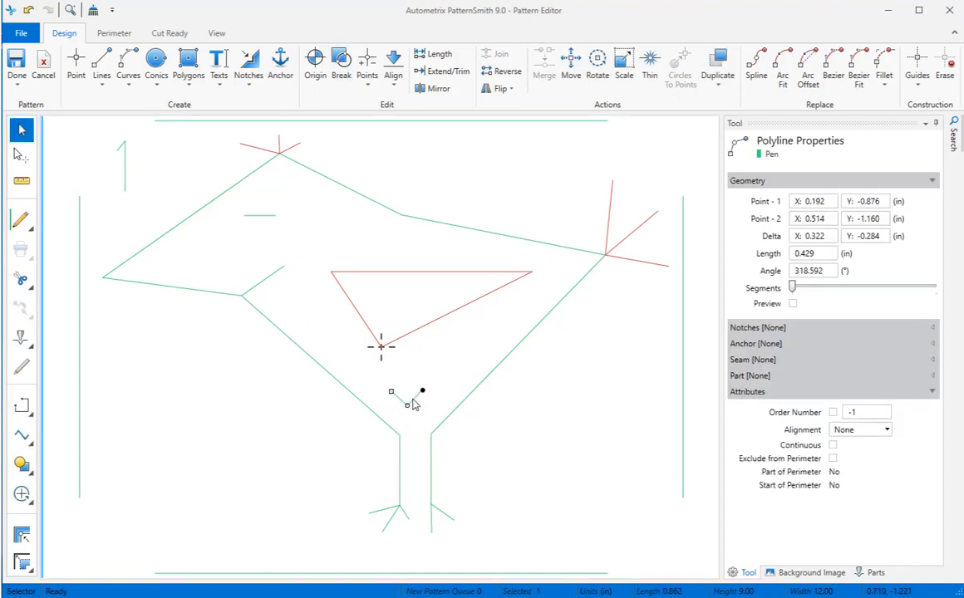
key("Delete")
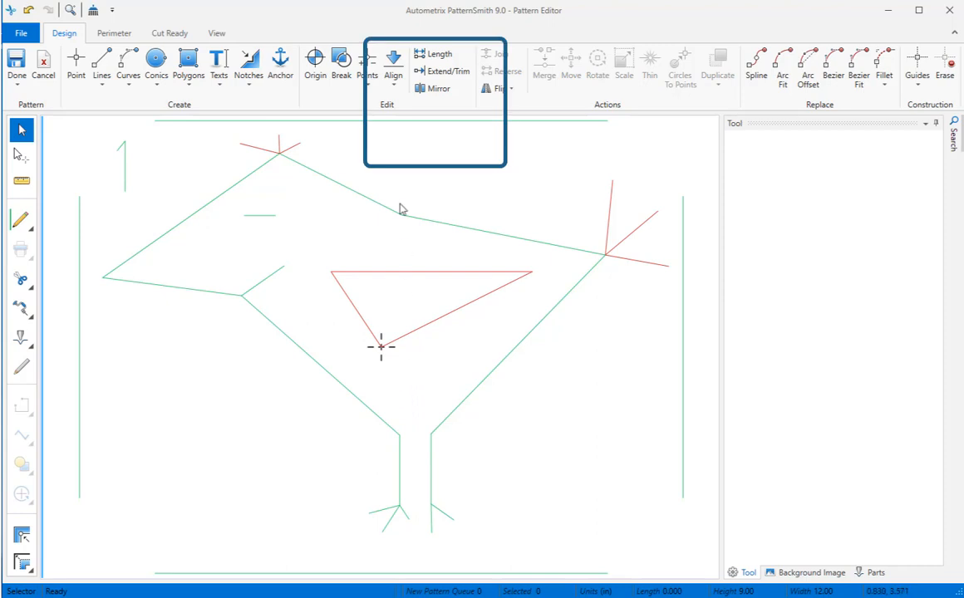
Step: Align the whole bird horizontally by its rear lower body line, and undo the alignment
left_click(393, 80)
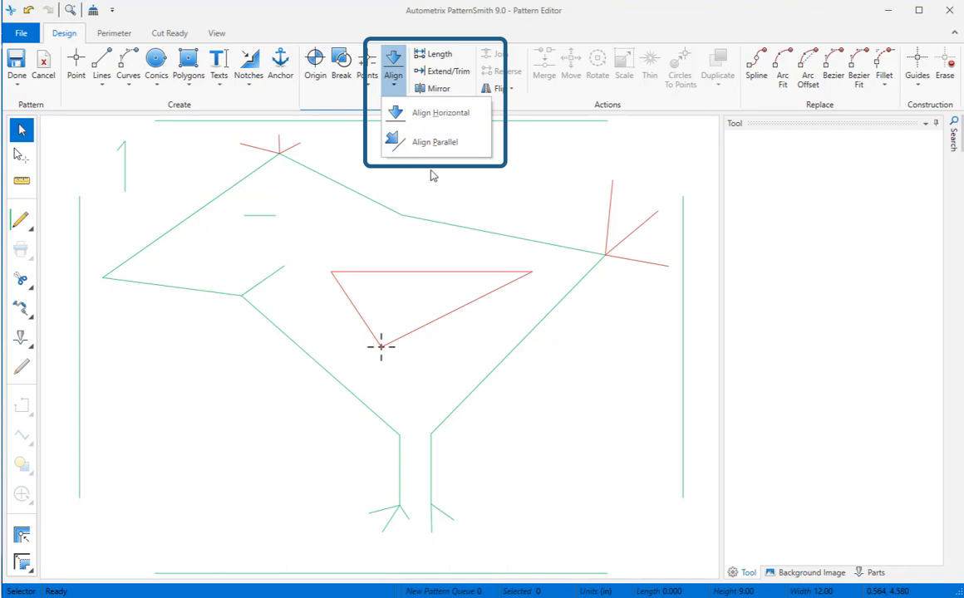
left_click(410, 114)
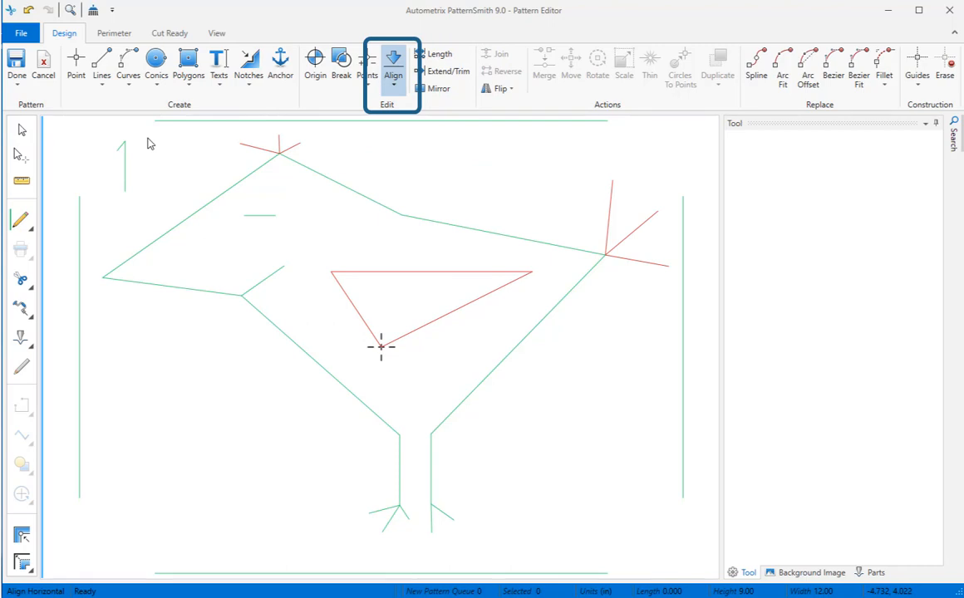
left_click_drag(147, 138, 648, 540)
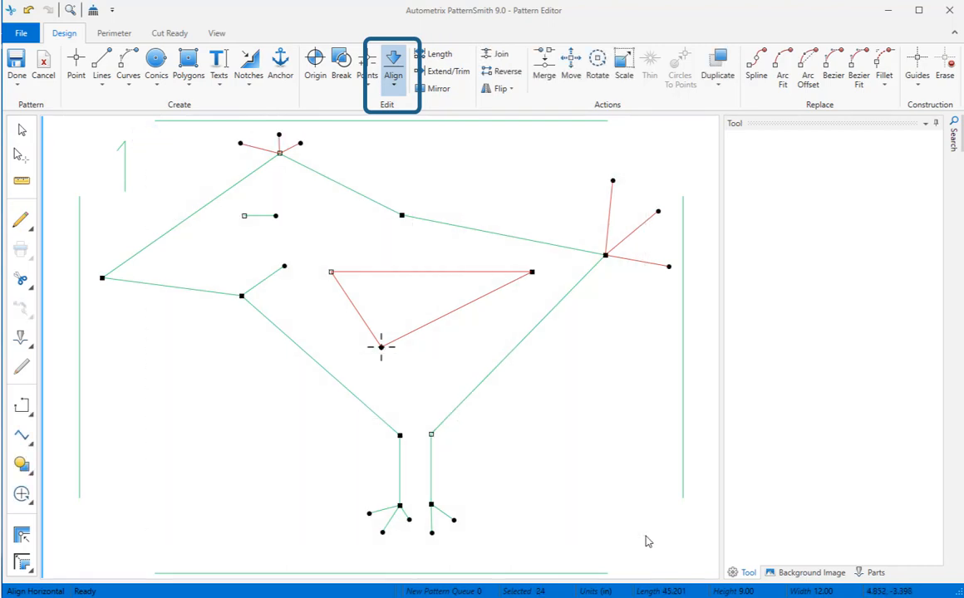
left_click(468, 394)
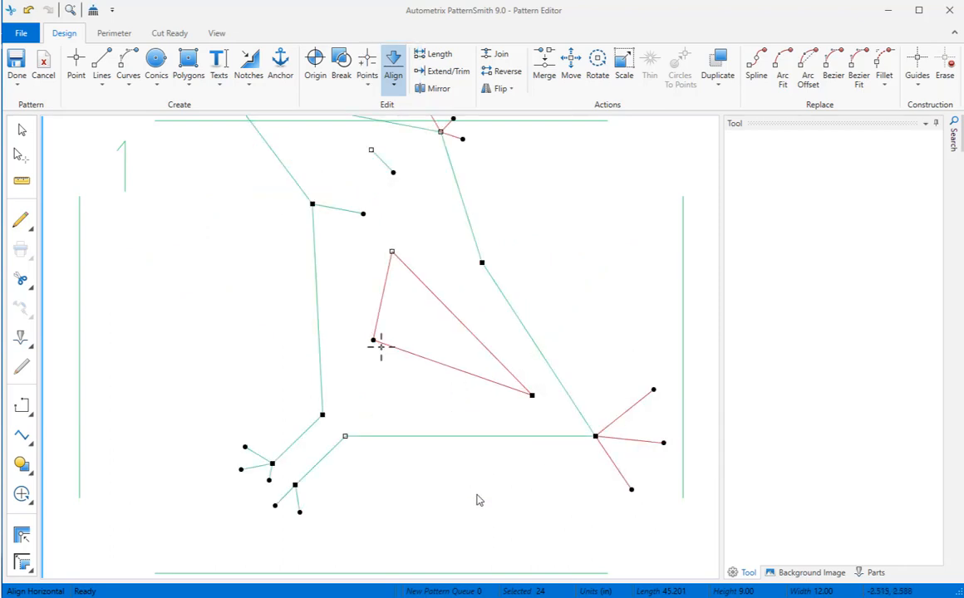
left_click(29, 12)
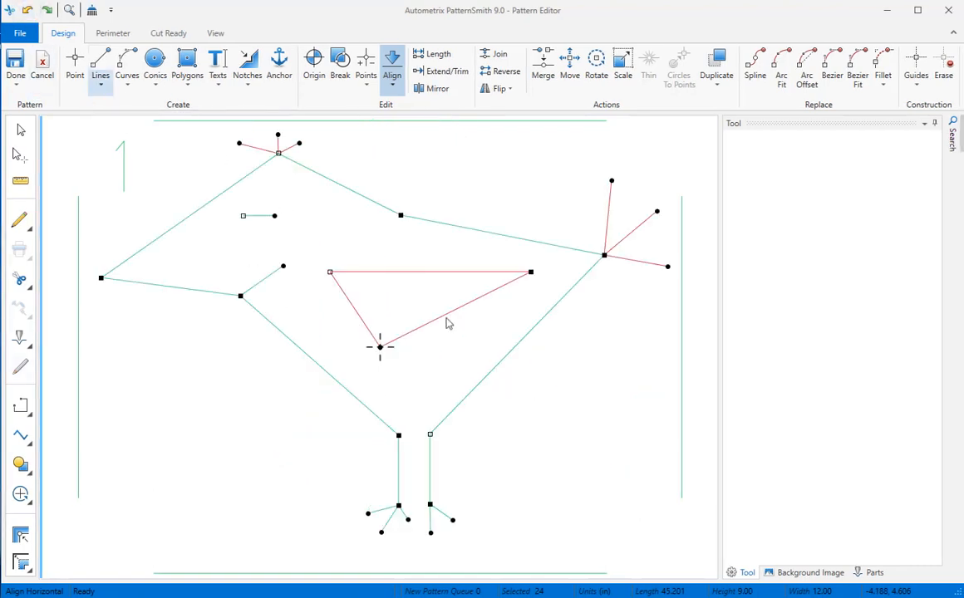
left_click(556, 415)
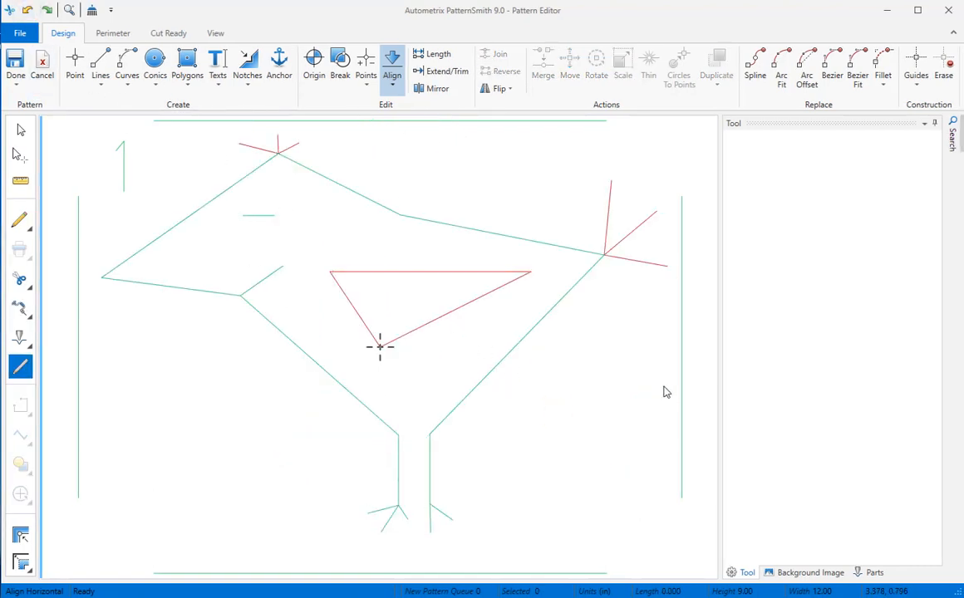
Step: Align the wing triangle parallel to the front lower body line, using the triangle's short front edge as the control element
left_click(392, 81)
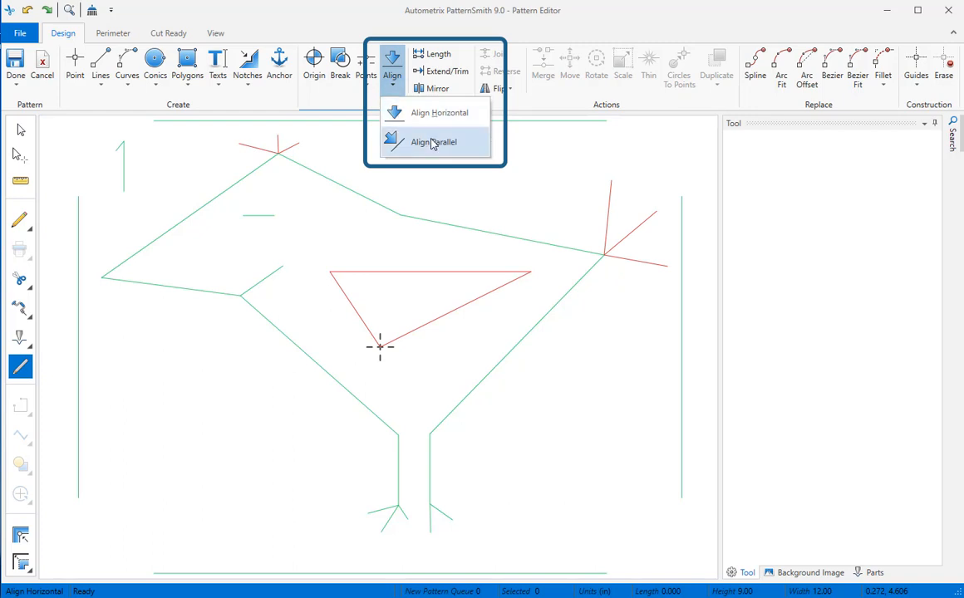
left_click(433, 143)
left_click_drag(324, 246, 480, 342)
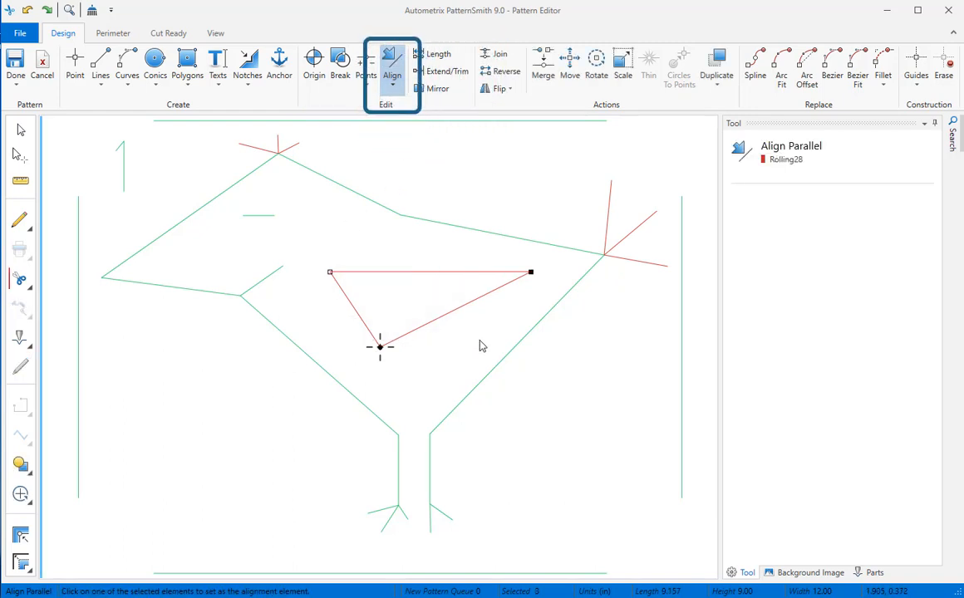
left_click(354, 315)
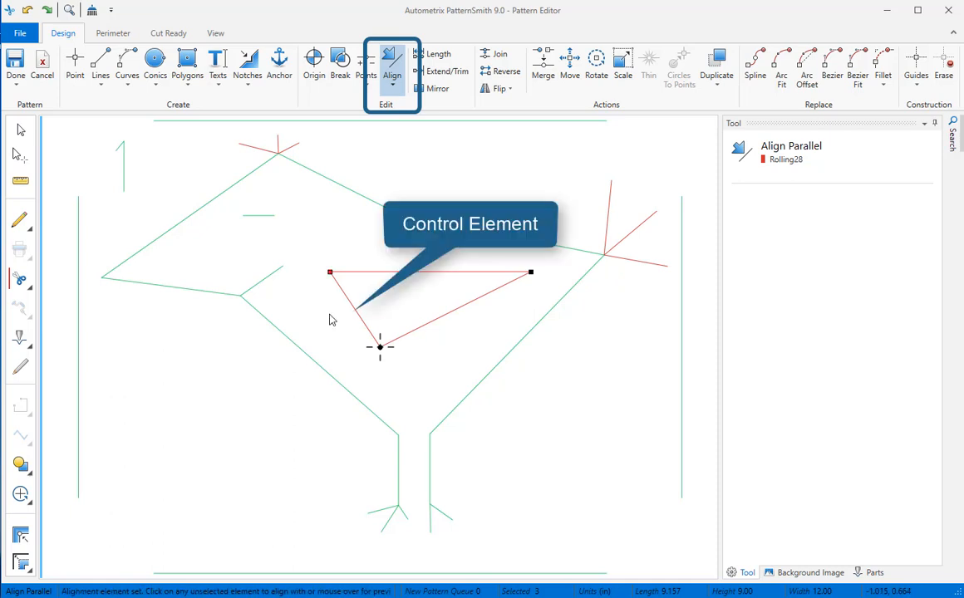
mouse_move(315, 362)
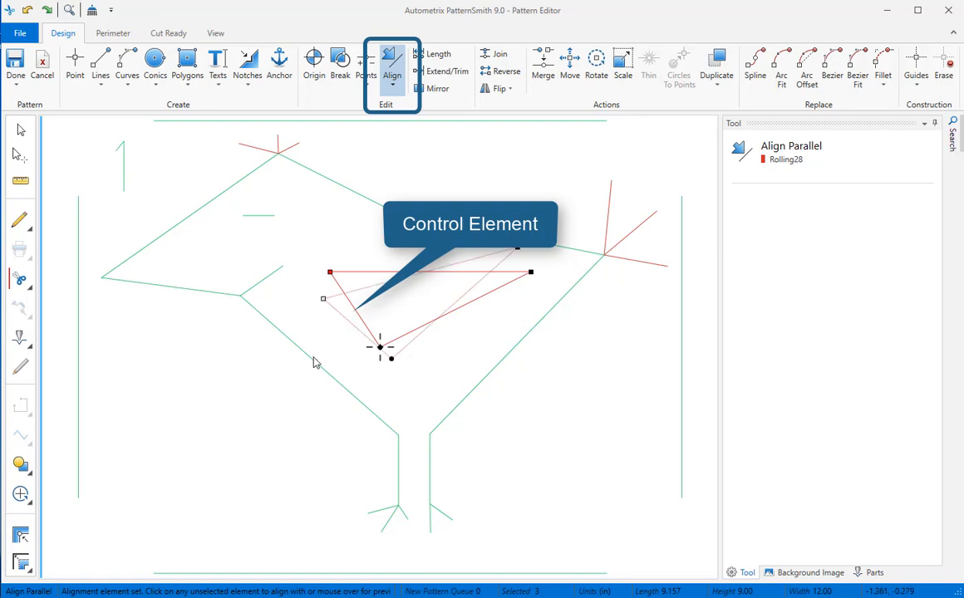
mouse_move(266, 299)
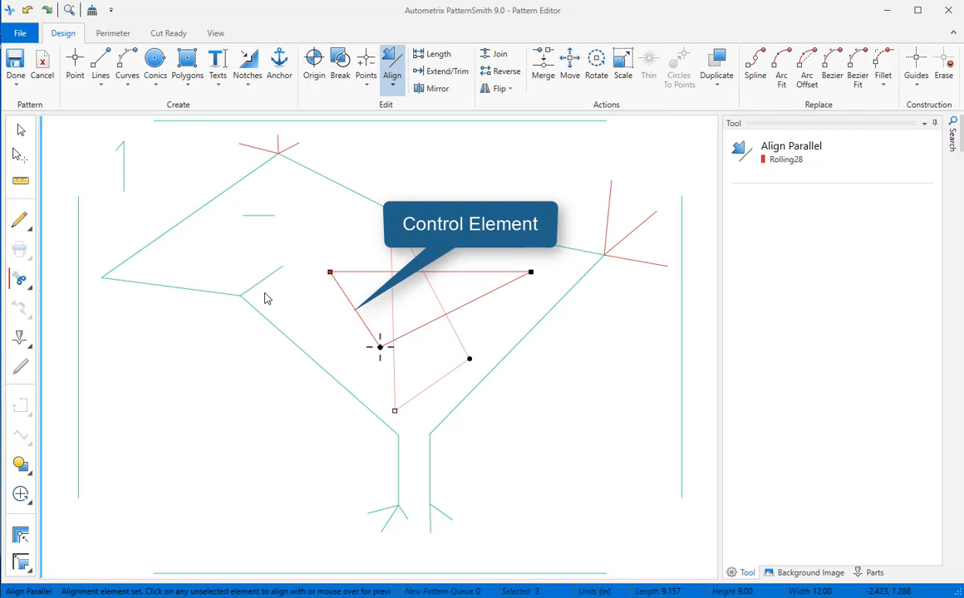
mouse_move(292, 343)
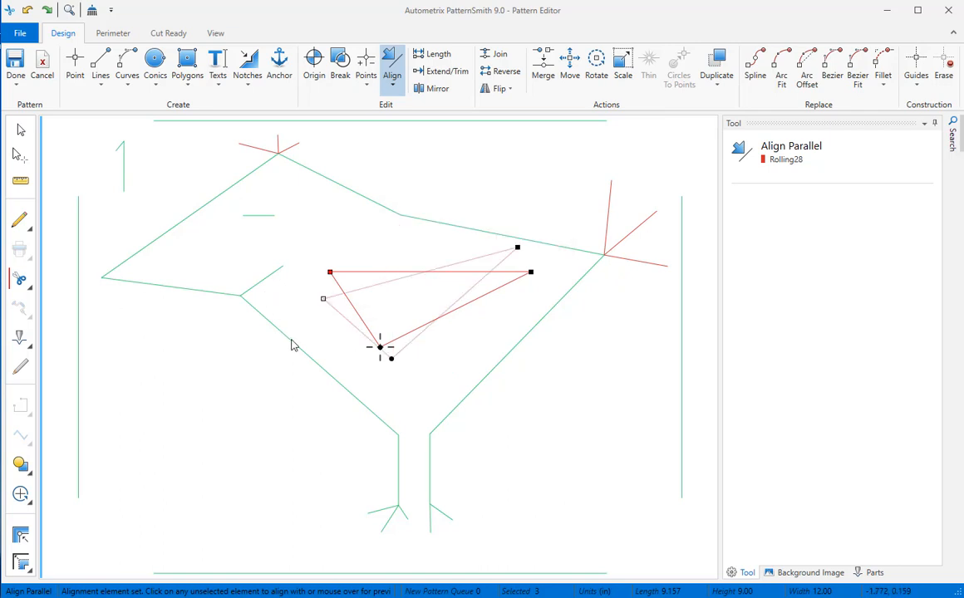
left_click(291, 341)
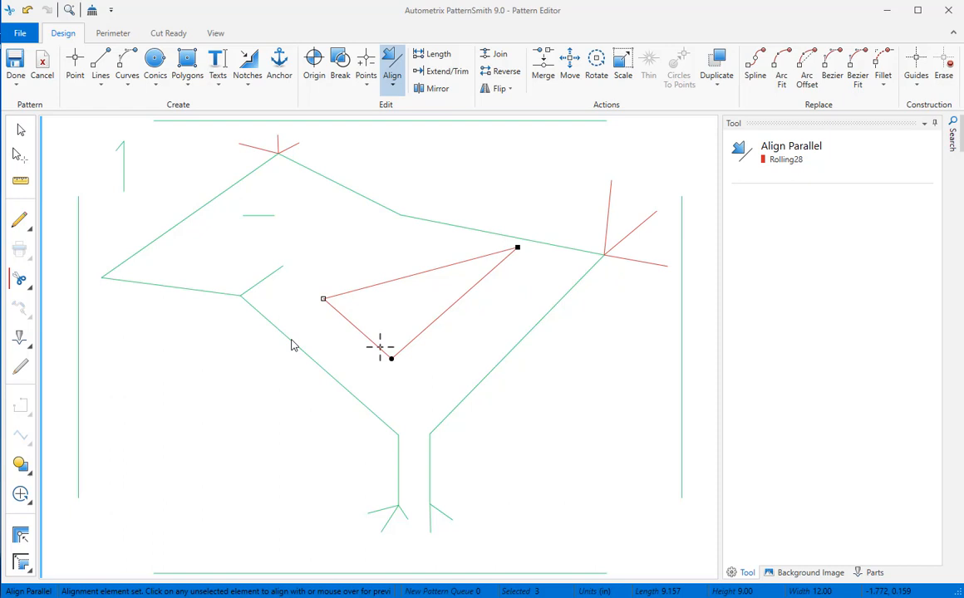
key("Escape")
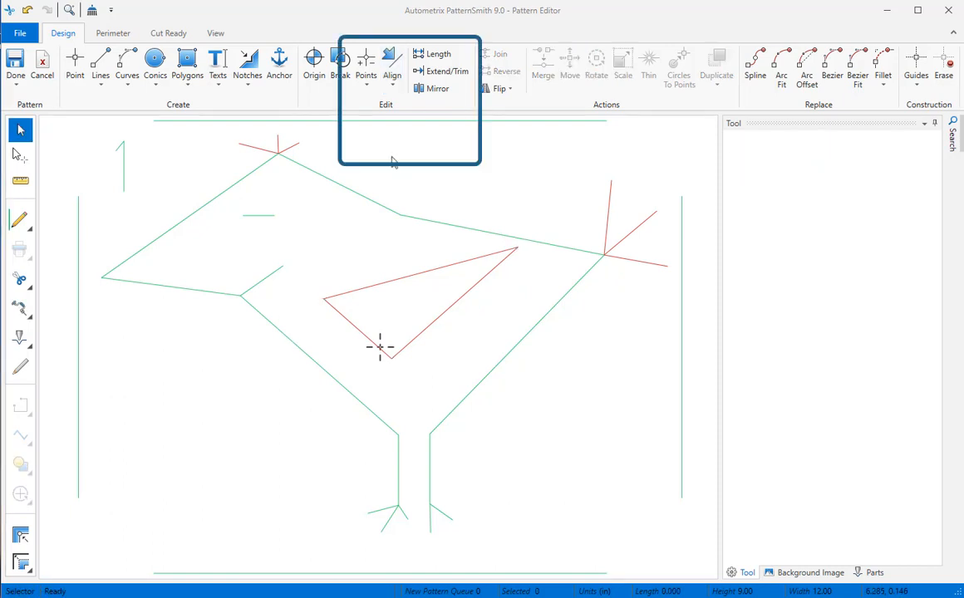
Step: Add three points along the front lower body line and remove the middle one
left_click(368, 88)
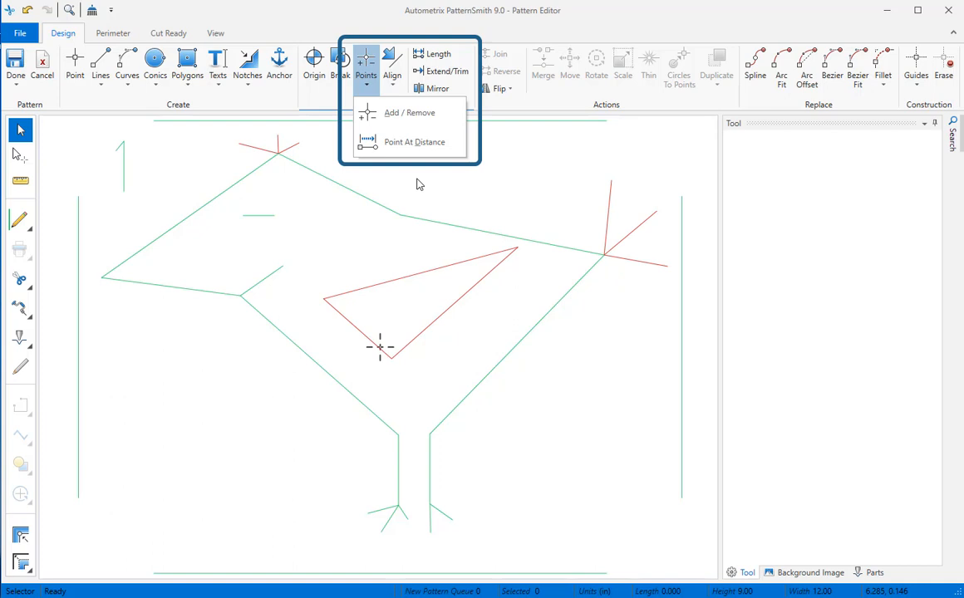
left_click(422, 115)
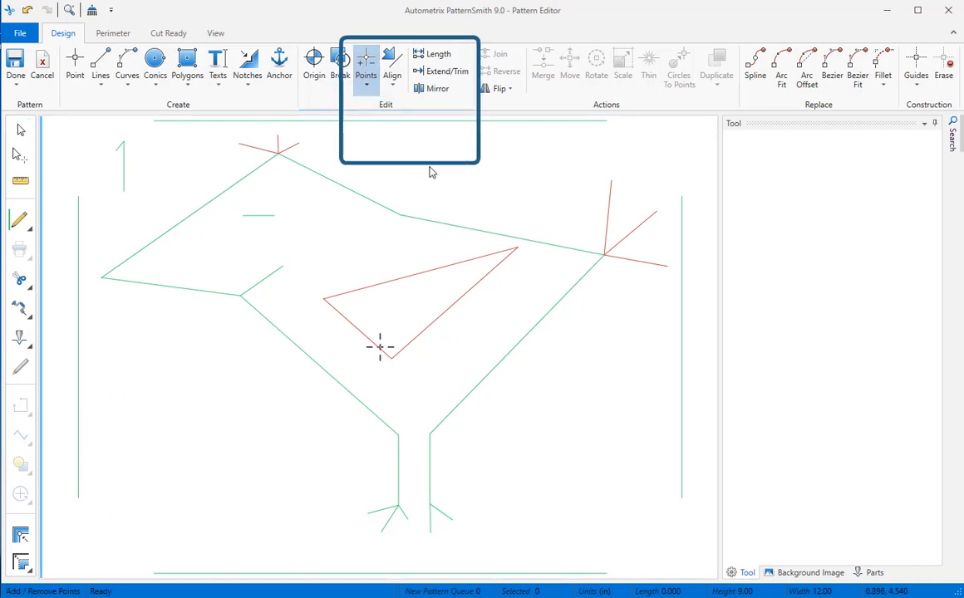
left_click(325, 370)
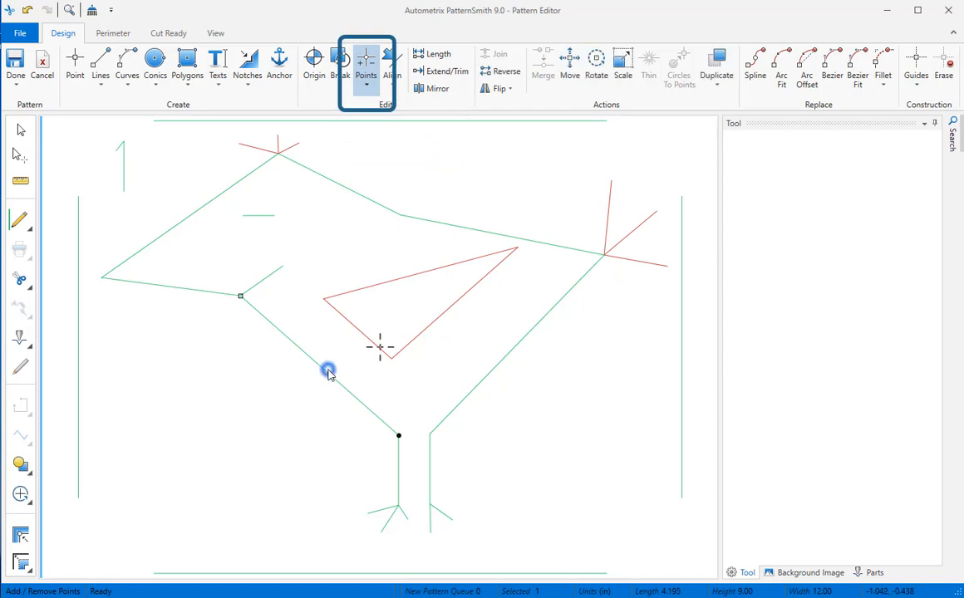
left_click(289, 342)
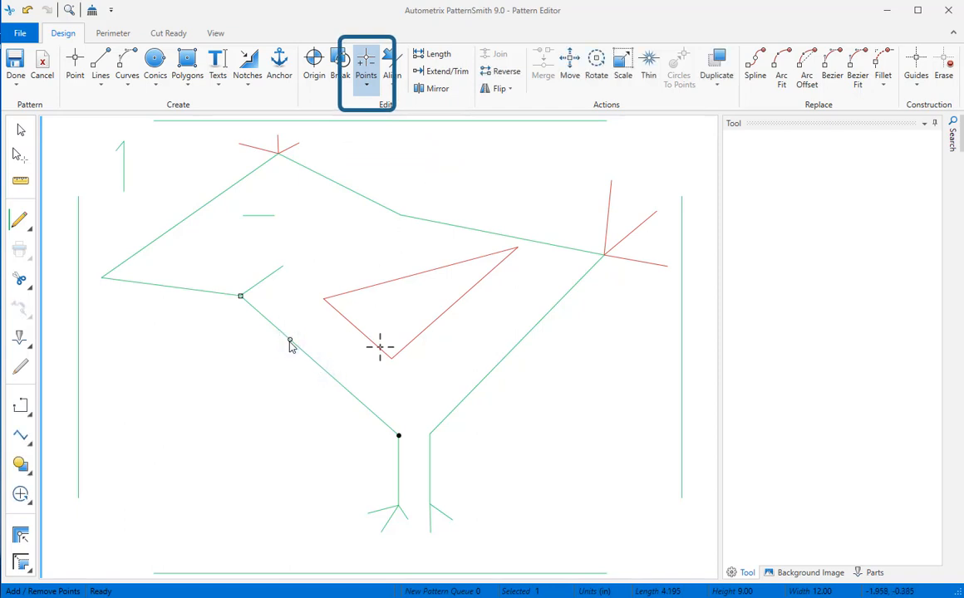
left_click(329, 374)
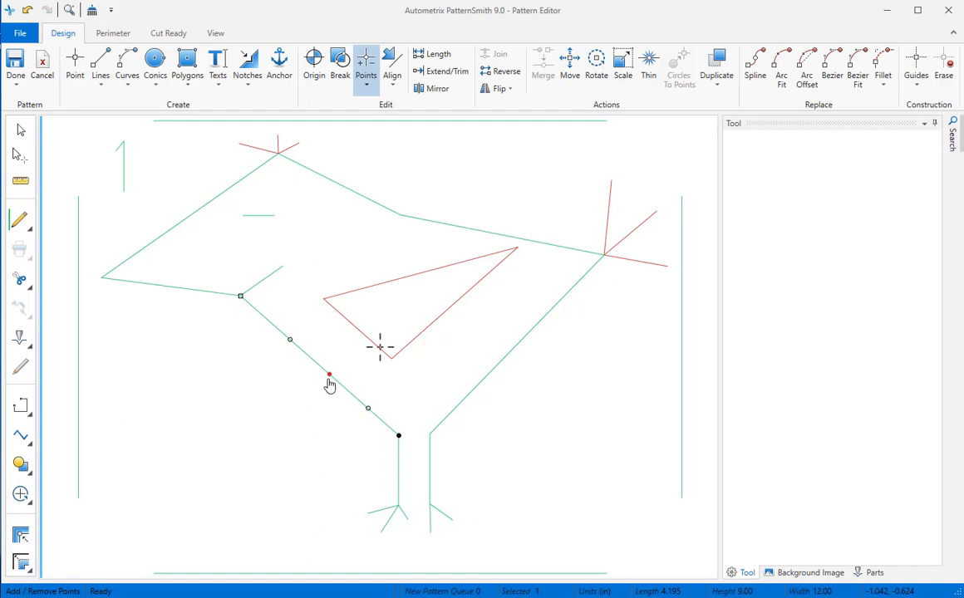
left_click(329, 378)
Step: Add three points spaced along the rear lower body line between the leg and the tail
left_click(465, 402)
left_click(465, 399)
left_click(508, 355)
left_click(560, 302)
Step: Move the interior points of the rear lower body line outward to give the belly a rounded shape
left_click(21, 131)
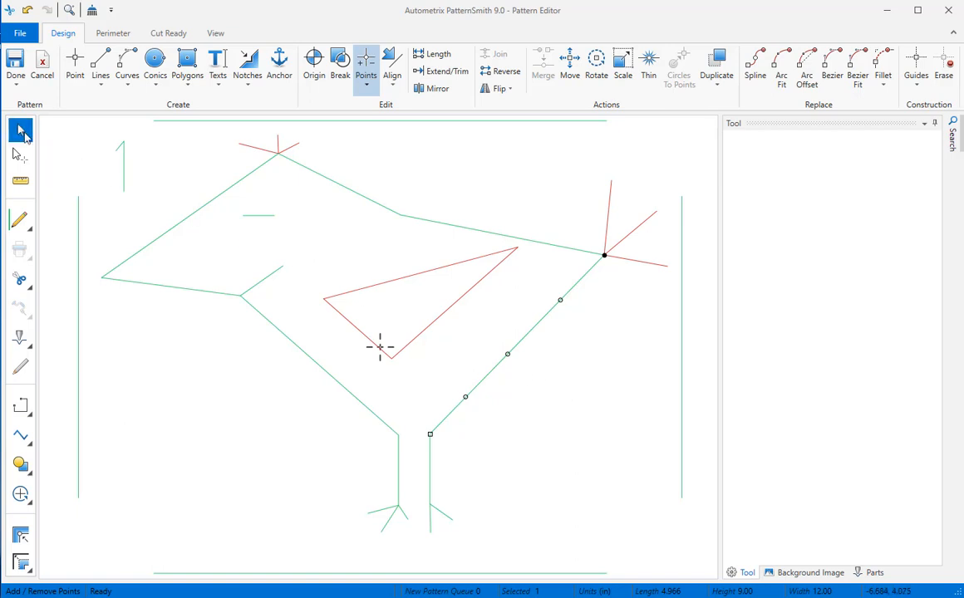
left_click_drag(467, 397, 480, 411)
left_click_drag(506, 355, 527, 356)
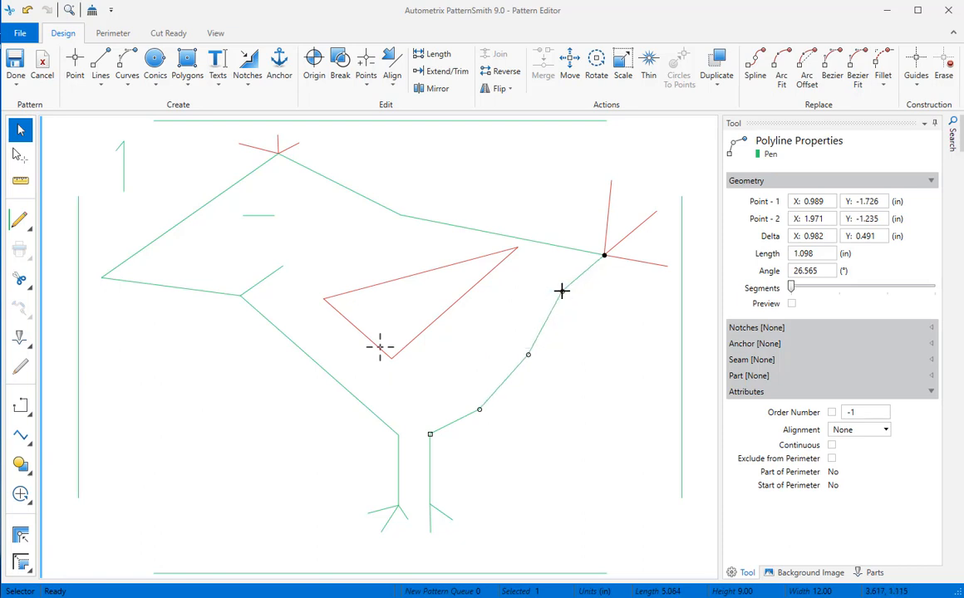
Step: Move the two interior points of the front lower body line outward to round the bird's chest
left_click(301, 349)
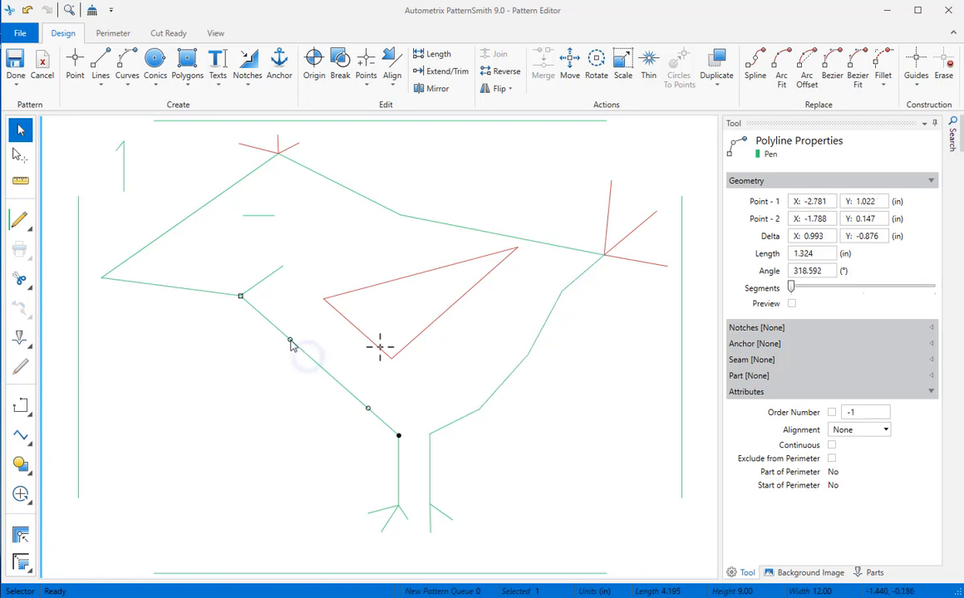
left_click_drag(289, 338, 272, 366)
left_click_drag(362, 406, 332, 420)
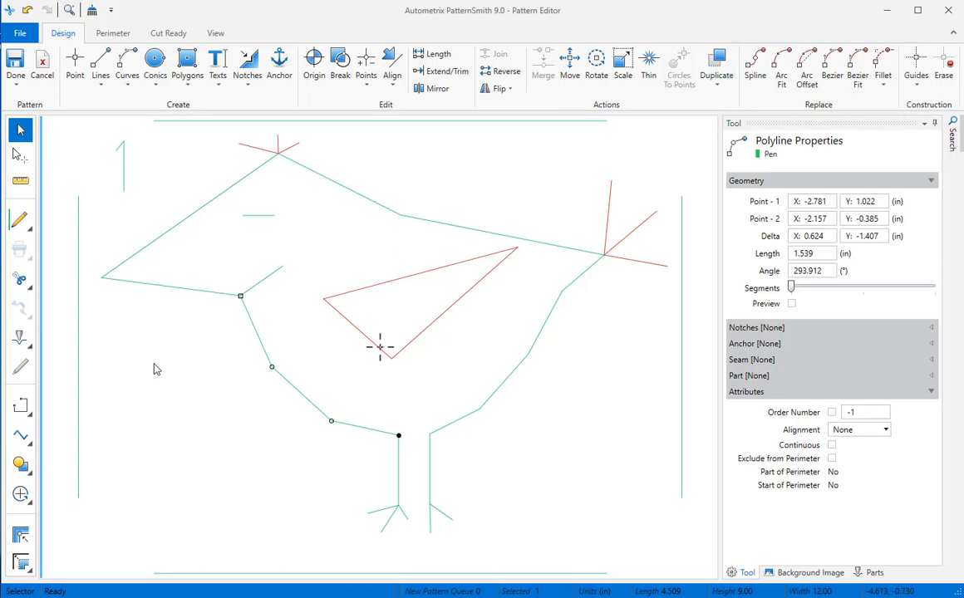
Step: Convert the chest polyline to a spline, switch it back to a polyline, and make it a spline again
left_click(24, 441)
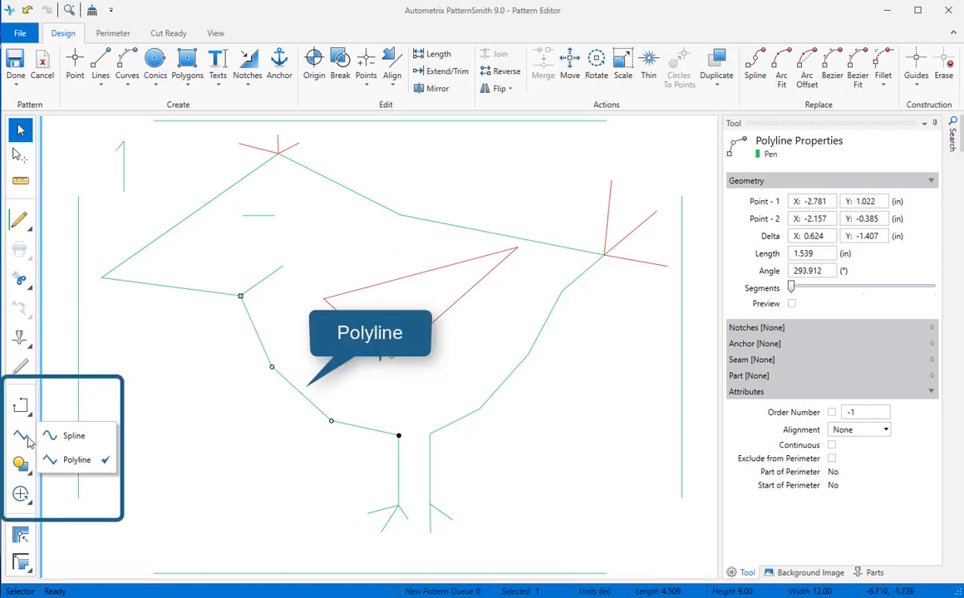
left_click(73, 438)
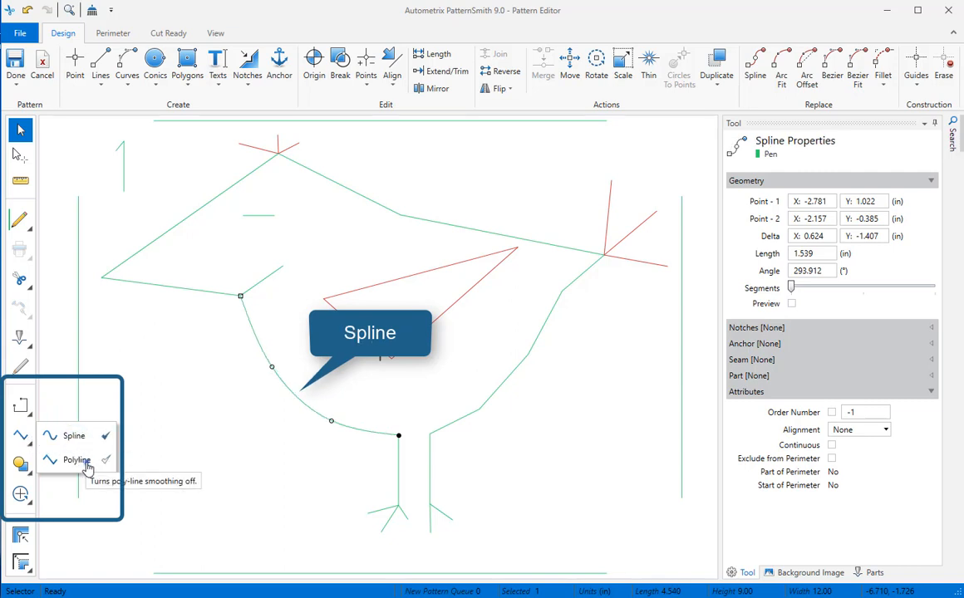
left_click(77, 460)
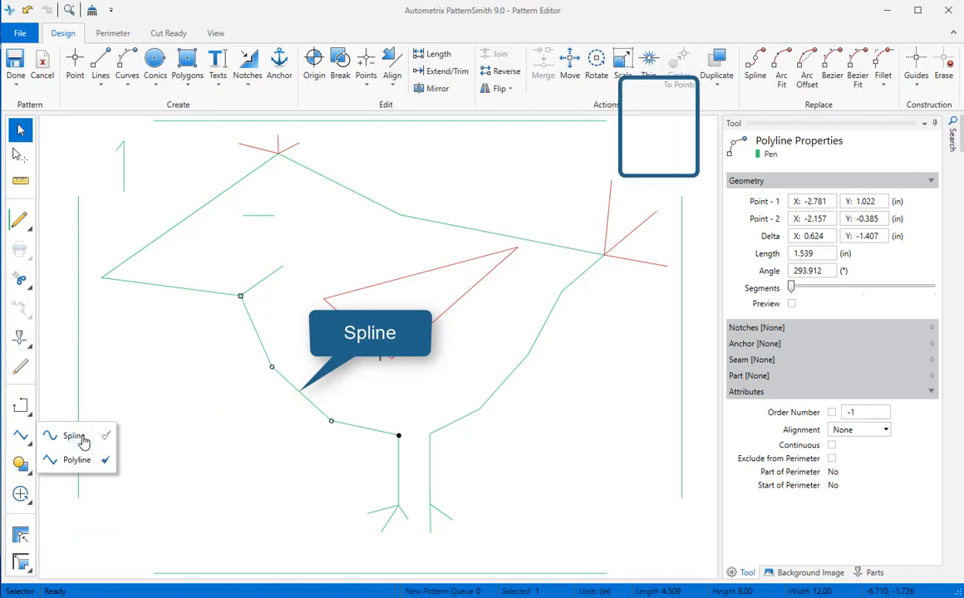
left_click(82, 438)
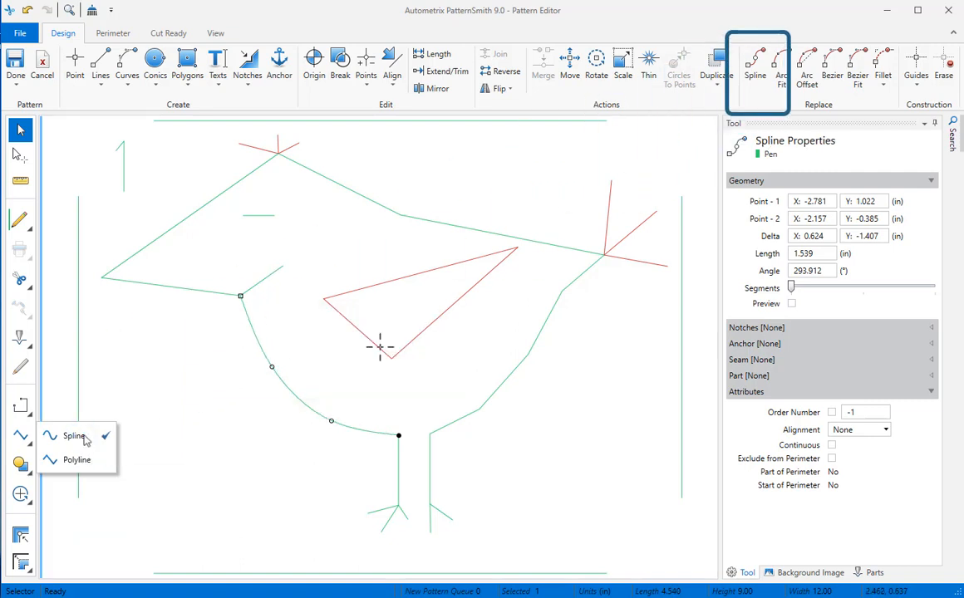
Step: Replace the rear lower body polyline with a spline using Spline Replace
left_click(758, 69)
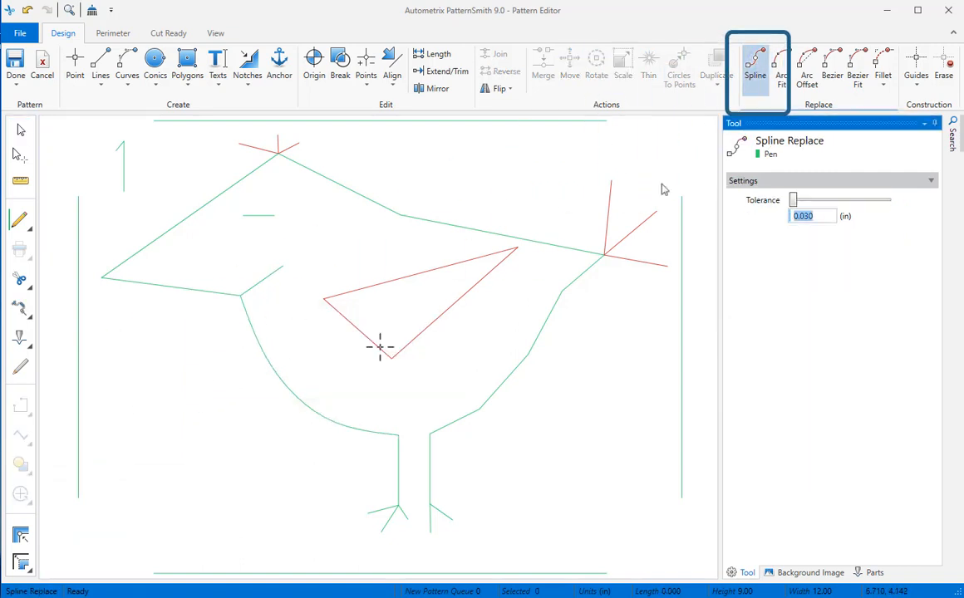
left_click(544, 333)
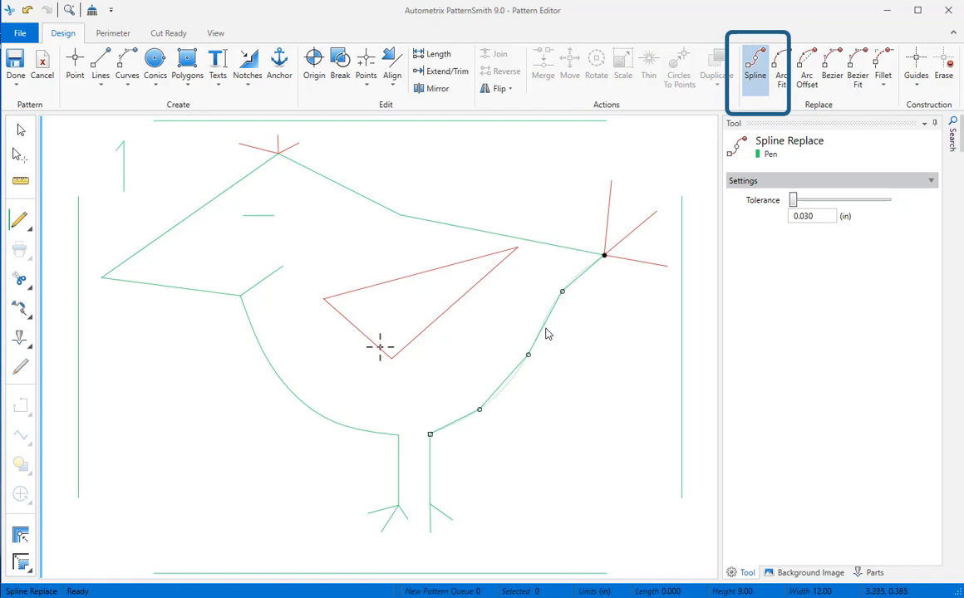
left_click(547, 334)
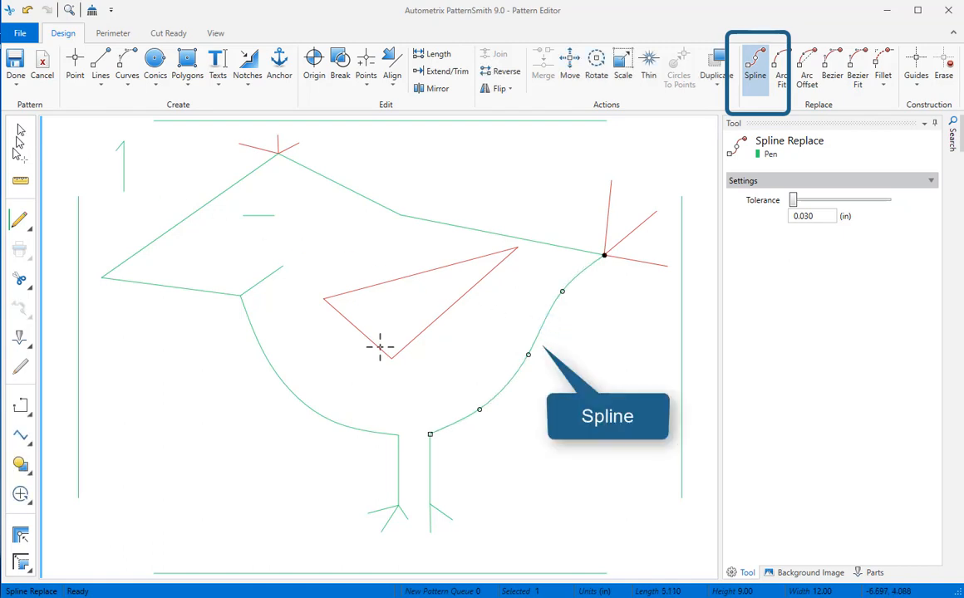
Step: Join the two line segments along the bird's back into a single polyline
left_click(20, 130)
left_click_drag(366, 178, 467, 238)
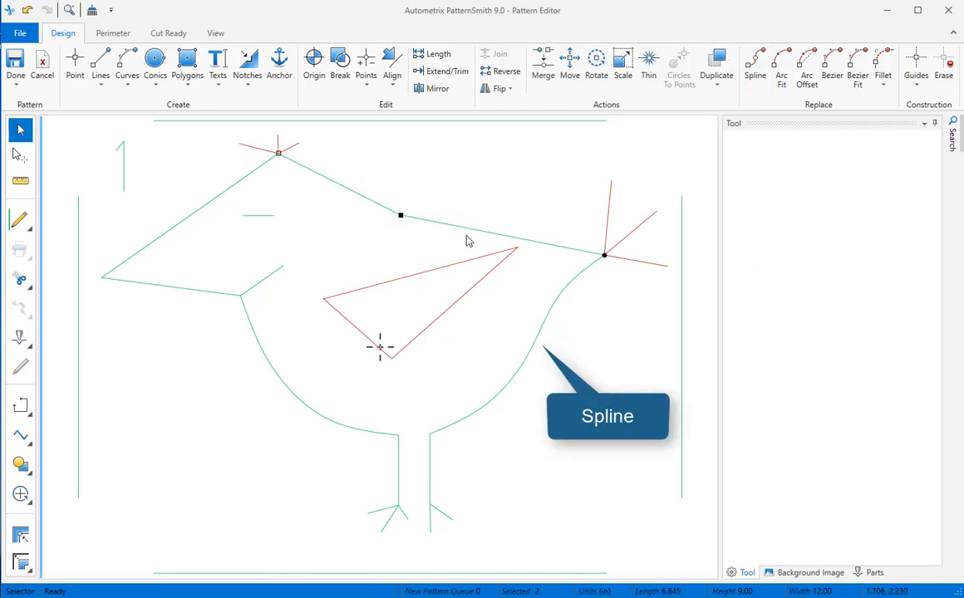
left_click(492, 54)
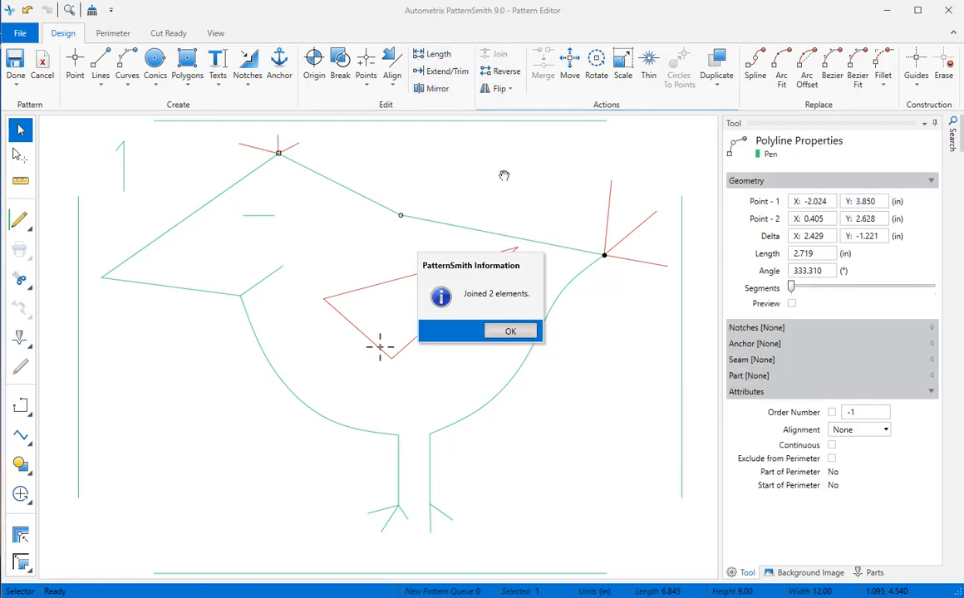
left_click(511, 331)
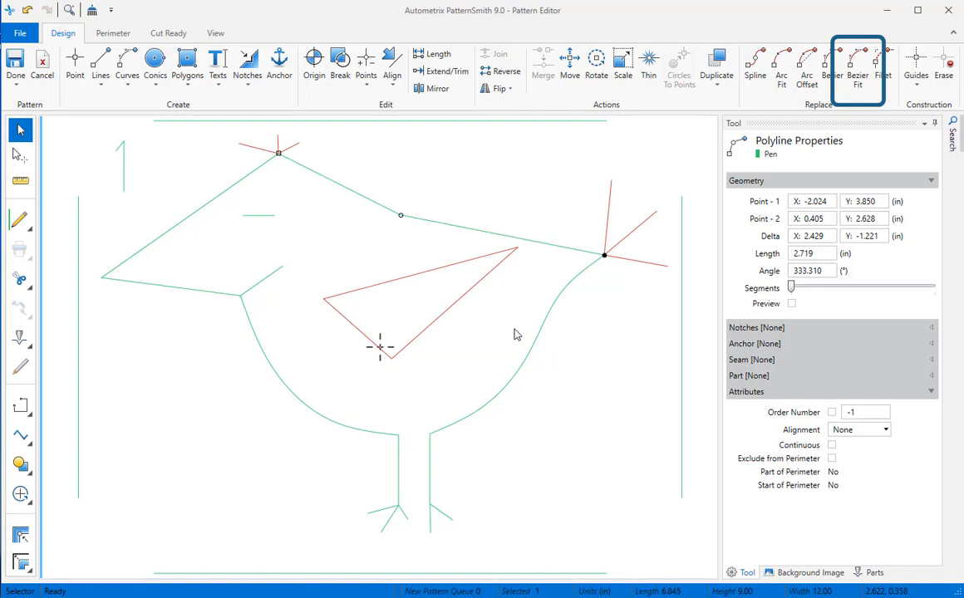
Step: Replace the joined back polyline with a Bezier curve using Bezier Fit
left_click(856, 68)
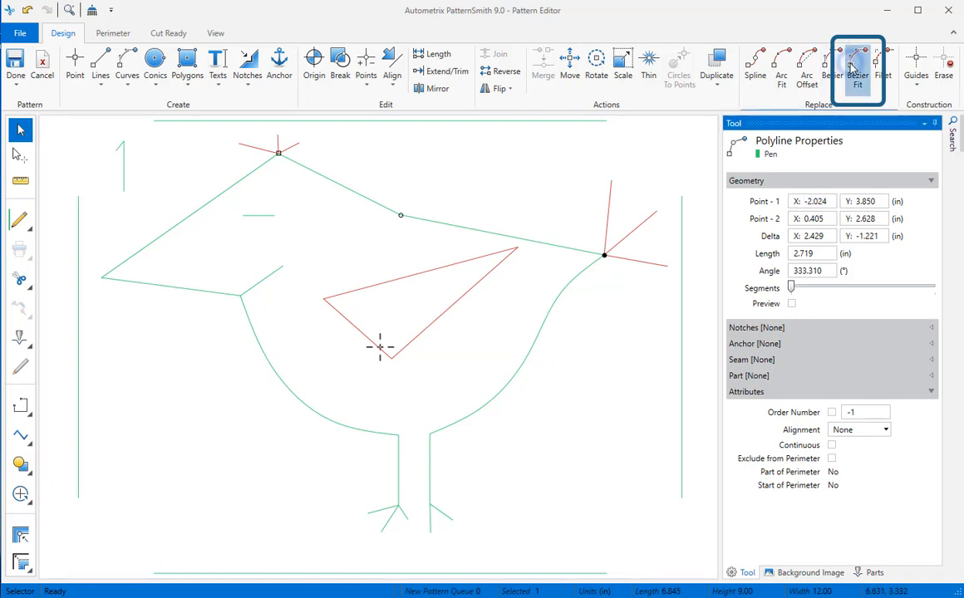
left_click(457, 230)
left_click(457, 228)
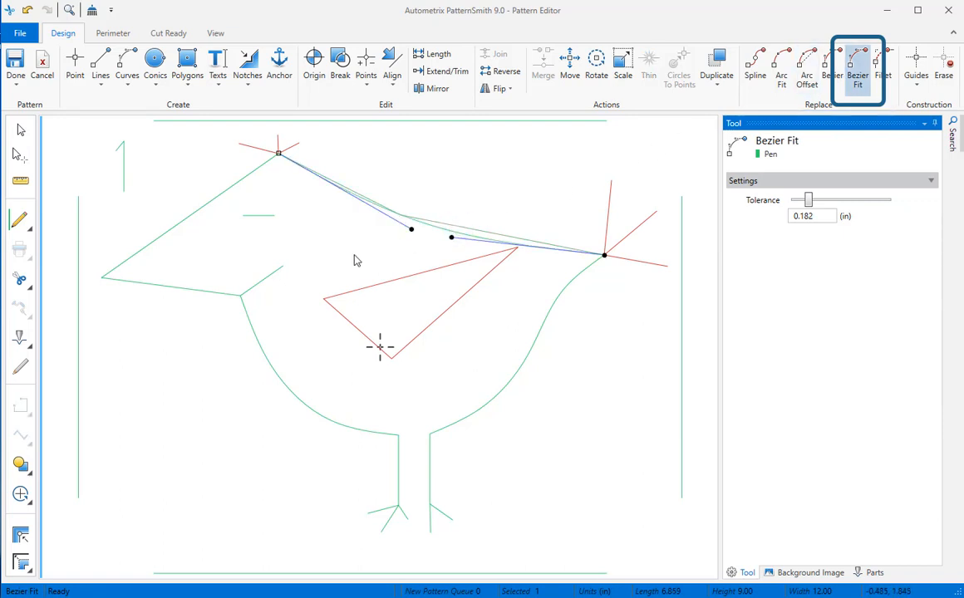
Step: Clear the leftover original lines and reshape the back's Bezier curve by moving both of its control handles
left_click(92, 12)
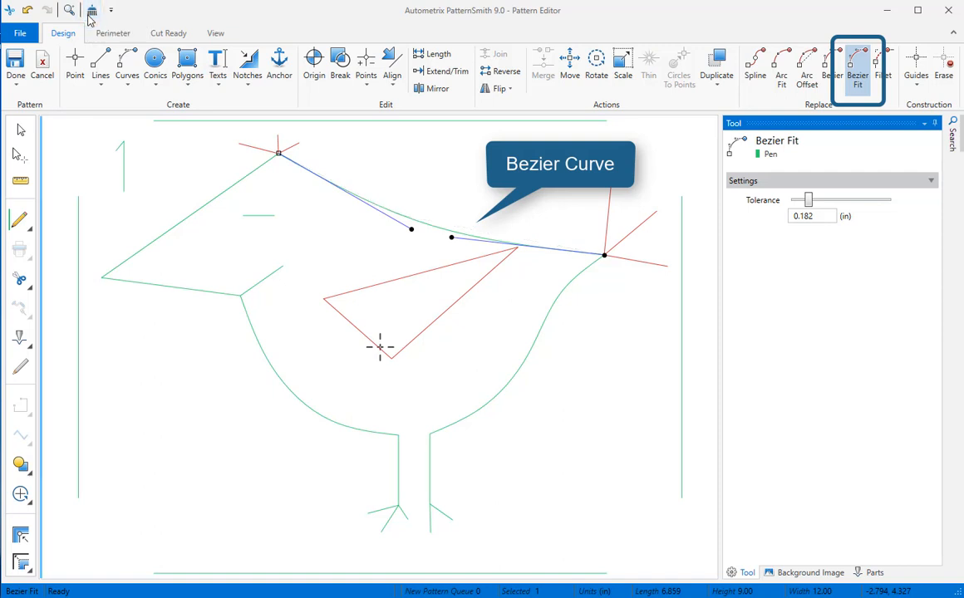
left_click(20, 131)
left_click(453, 239)
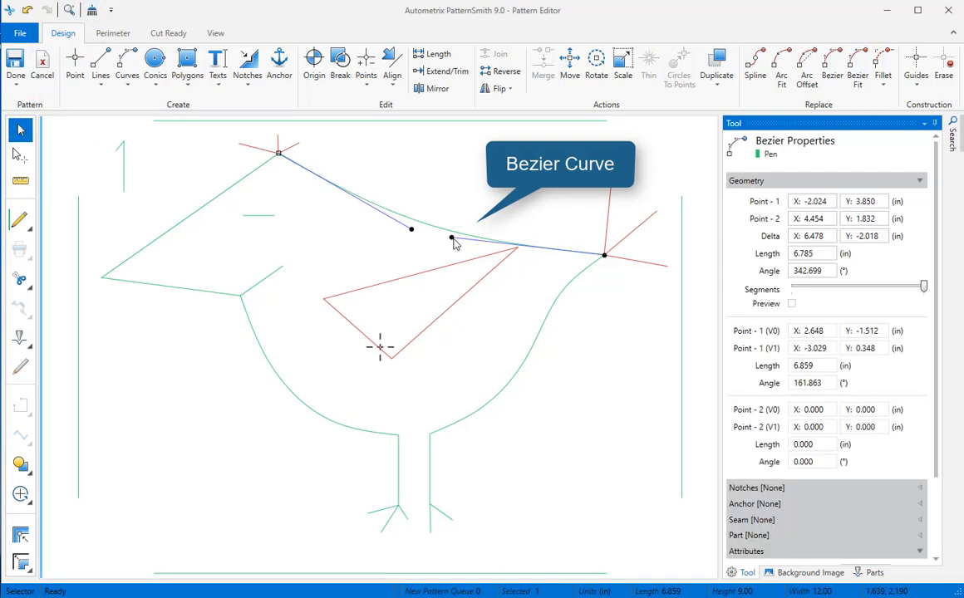
left_click_drag(453, 239, 491, 203)
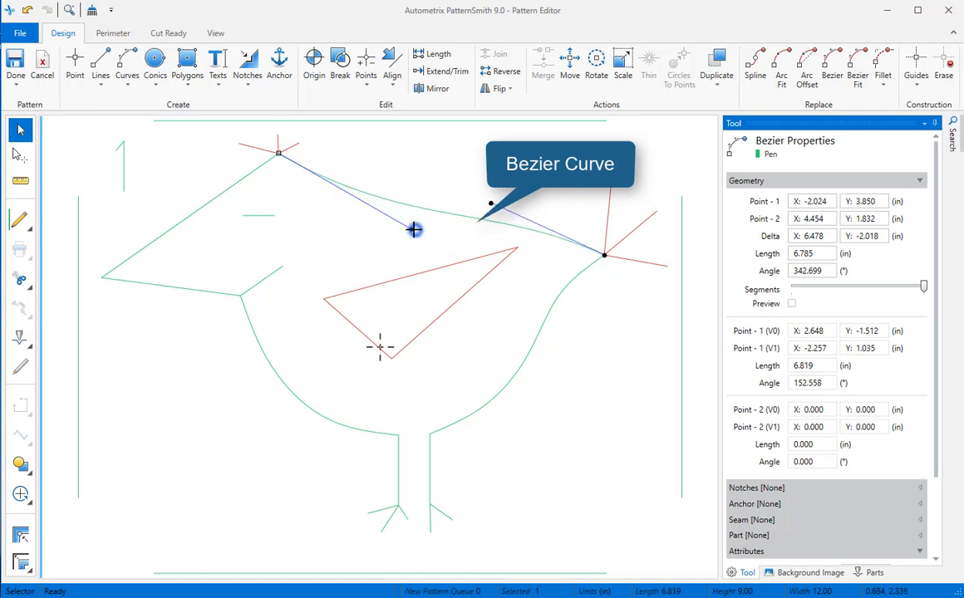
left_click_drag(414, 227, 361, 216)
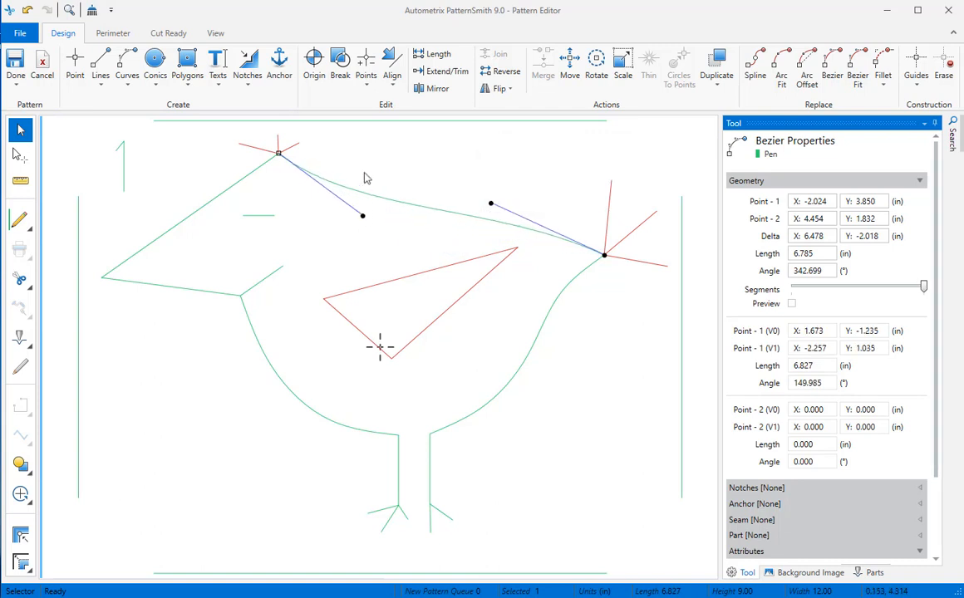
Step: Add a point near the middle of the back's Bezier curve and remove it again
left_click(366, 66)
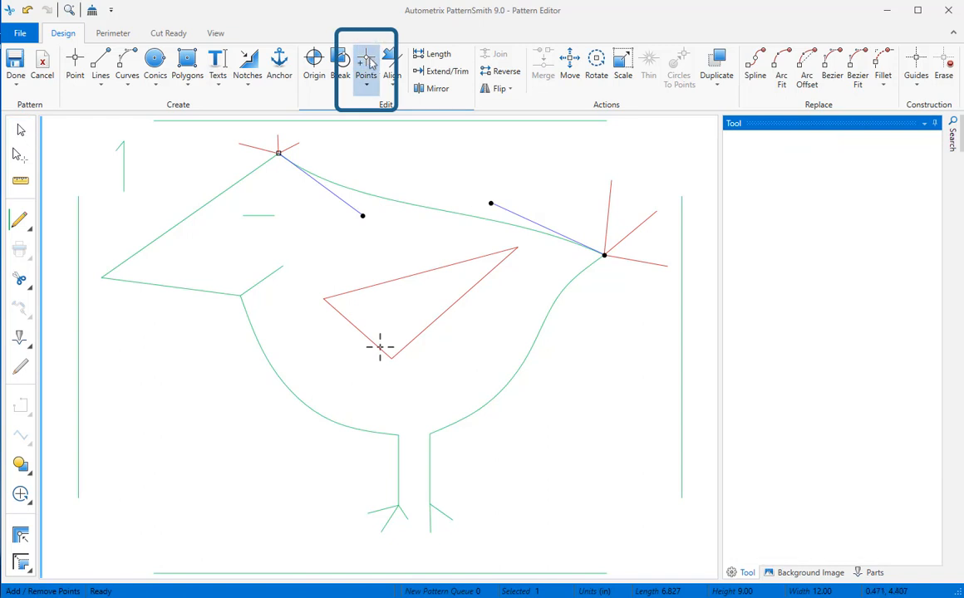
left_click(427, 206)
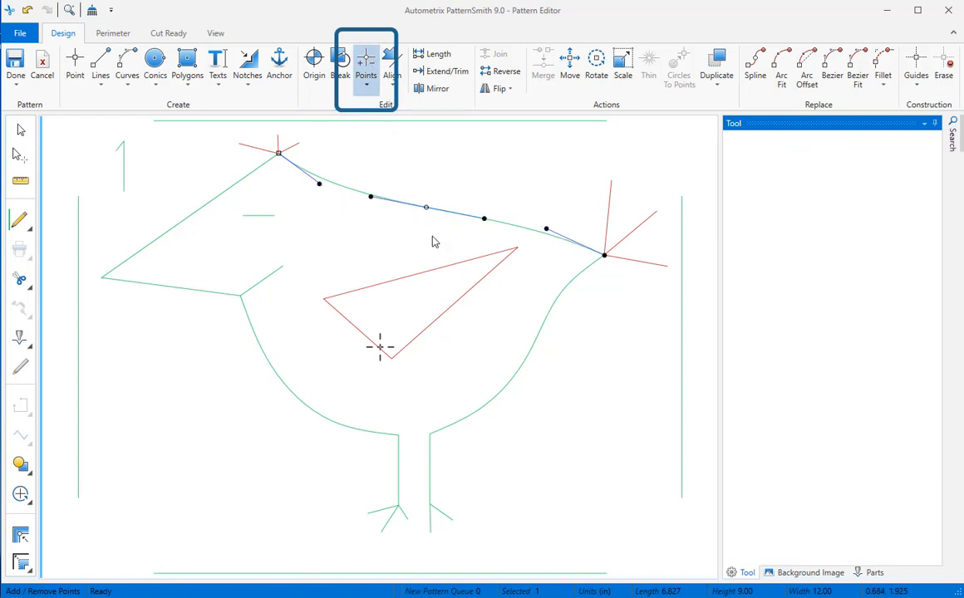
left_click(426, 207)
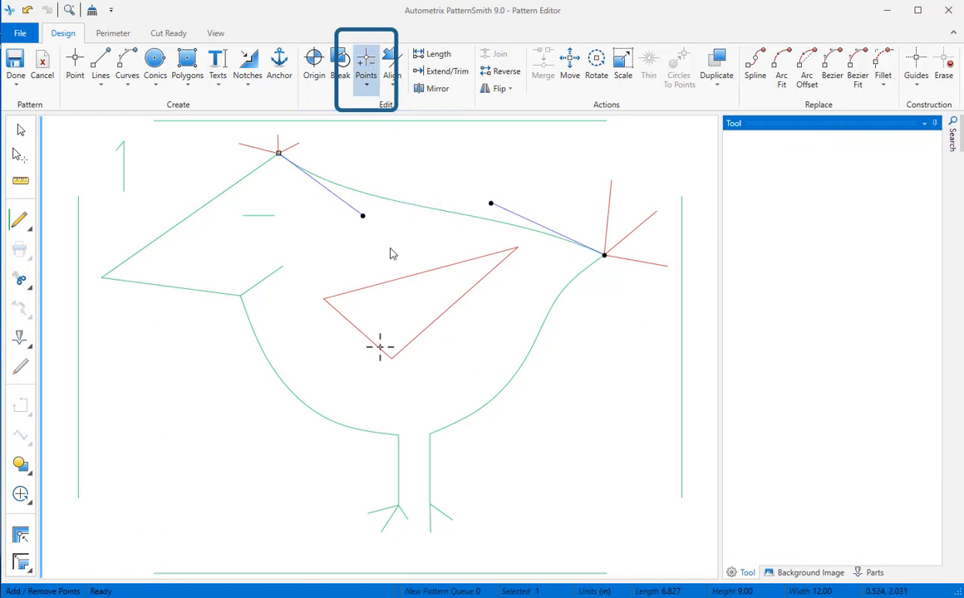
Step: Replace the back curve with a spline using Spline Replace, and apply Bezier Replace to that spline
left_click(755, 66)
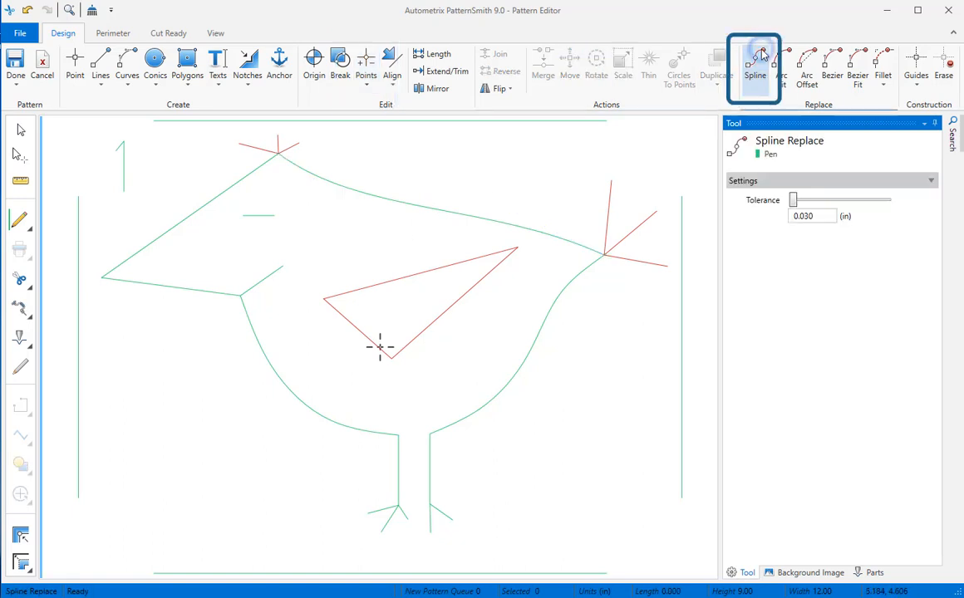
left_click(410, 193)
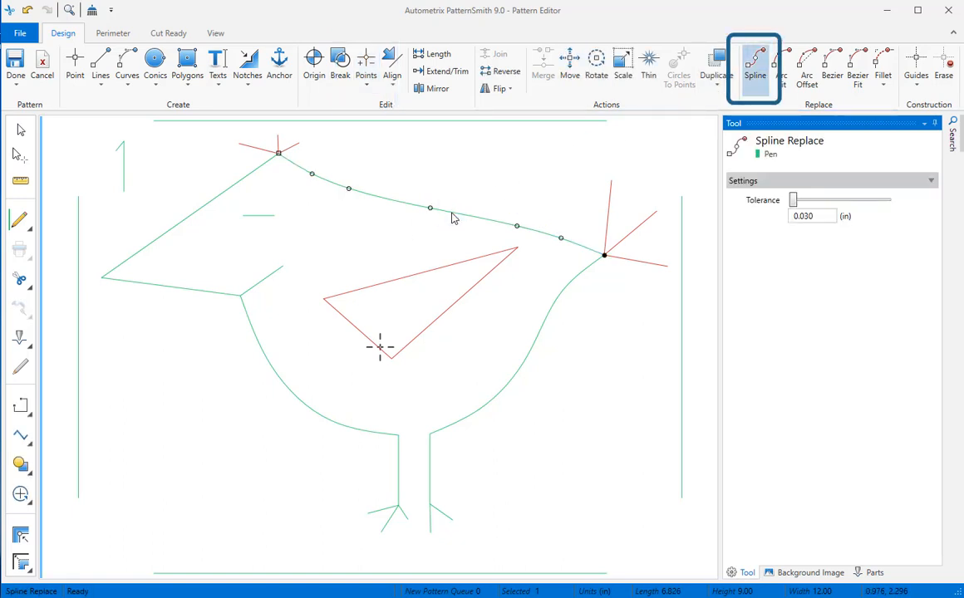
left_click(831, 66)
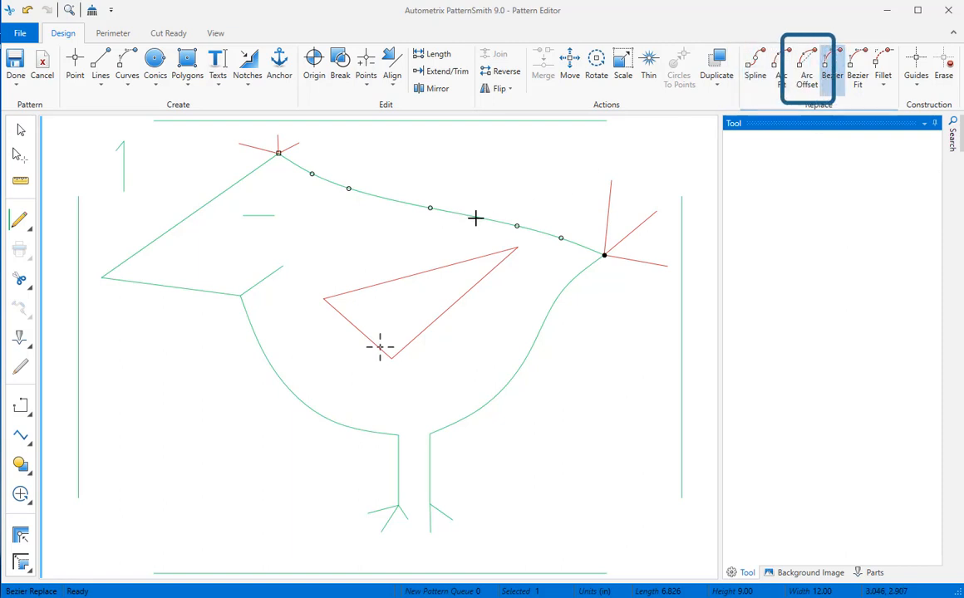
left_click(478, 221)
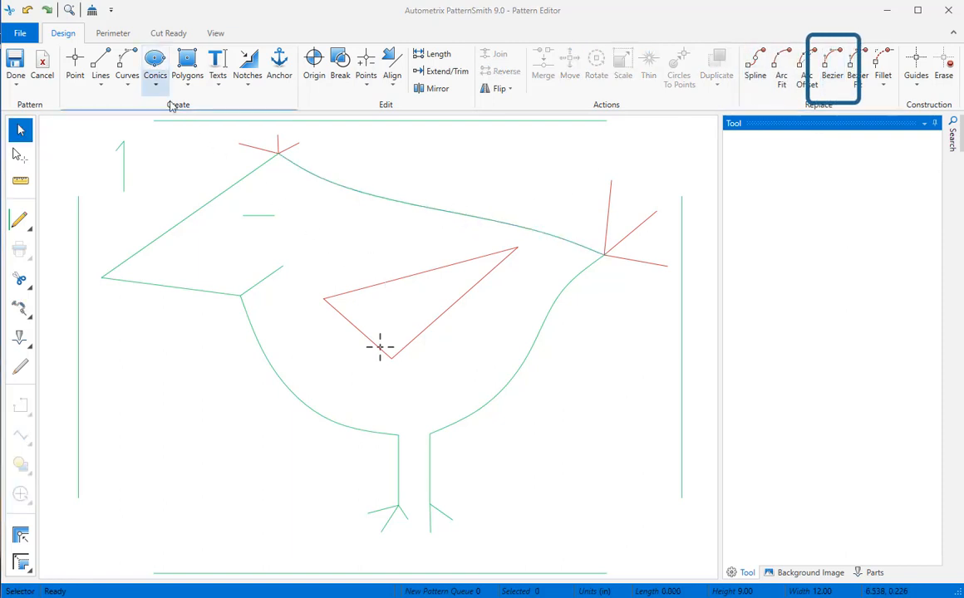
Step: Draw a circle with a radius of about 0.6 in beside the bird's rear leg
left_click(155, 87)
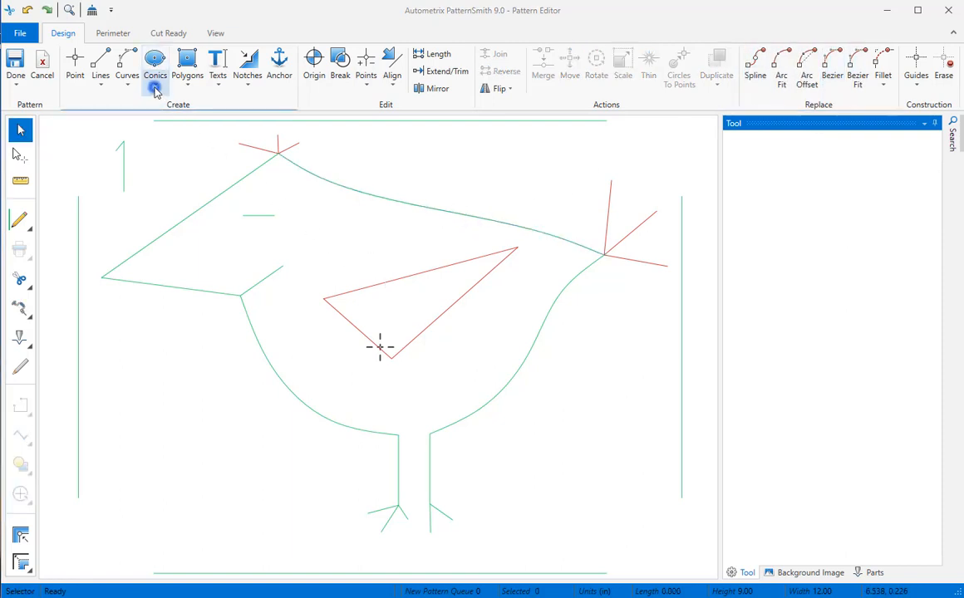
left_click(149, 139)
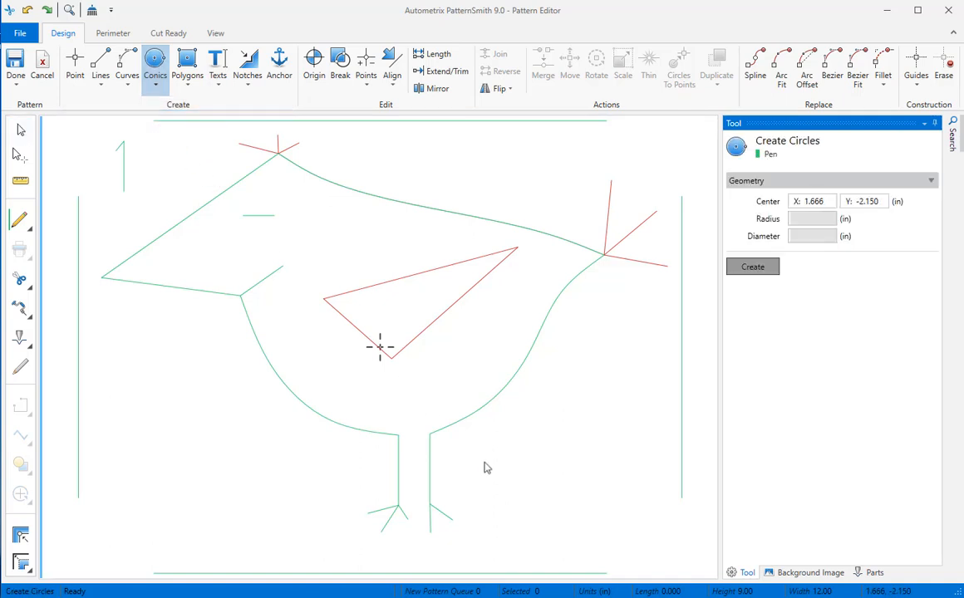
left_click(502, 481)
left_click(527, 499)
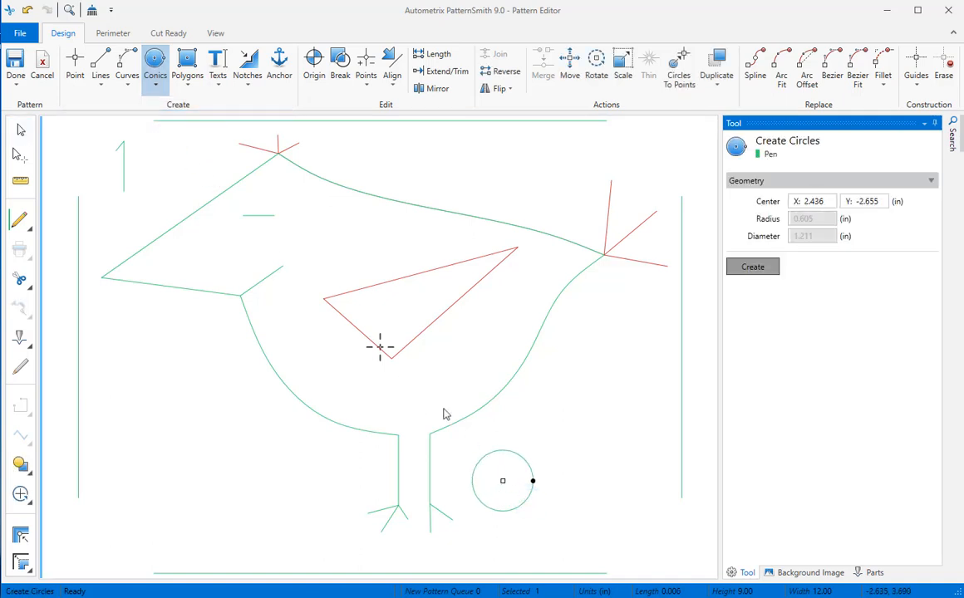
Step: Draw an ellipse with radii of about 0.97 and 0.64 in, above and to the right of the circle
left_click(155, 85)
left_click(185, 174)
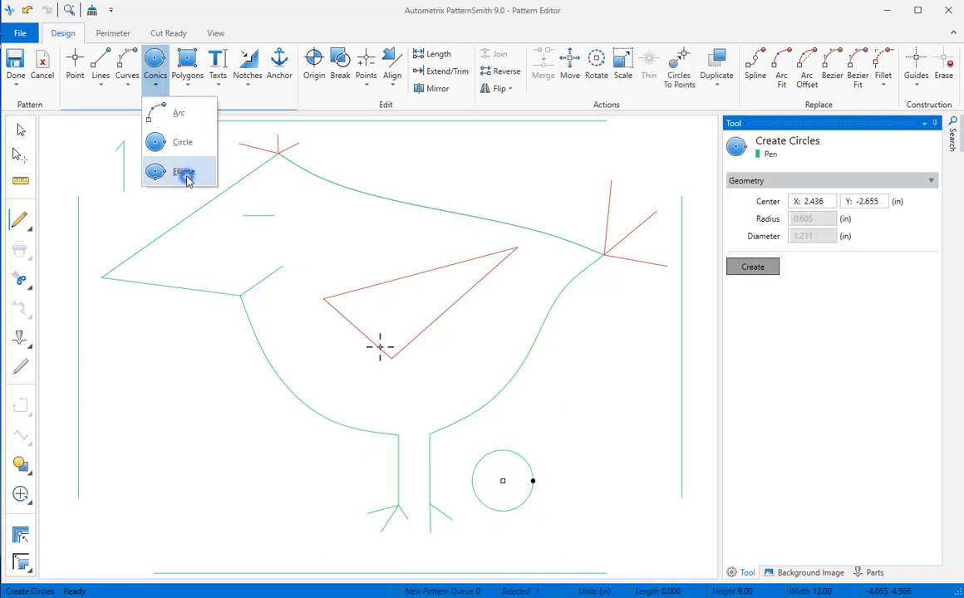
left_click(585, 432)
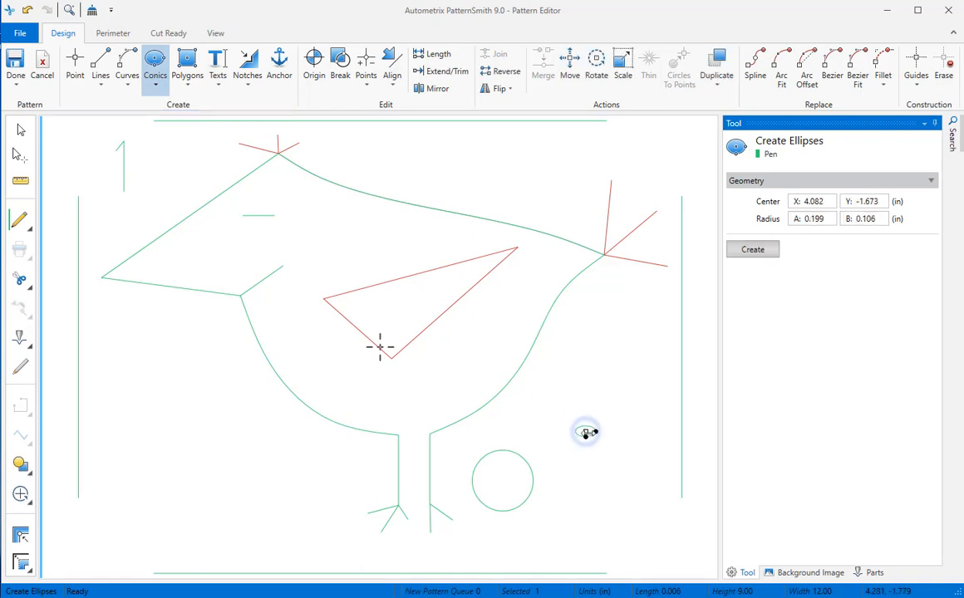
left_click(634, 463)
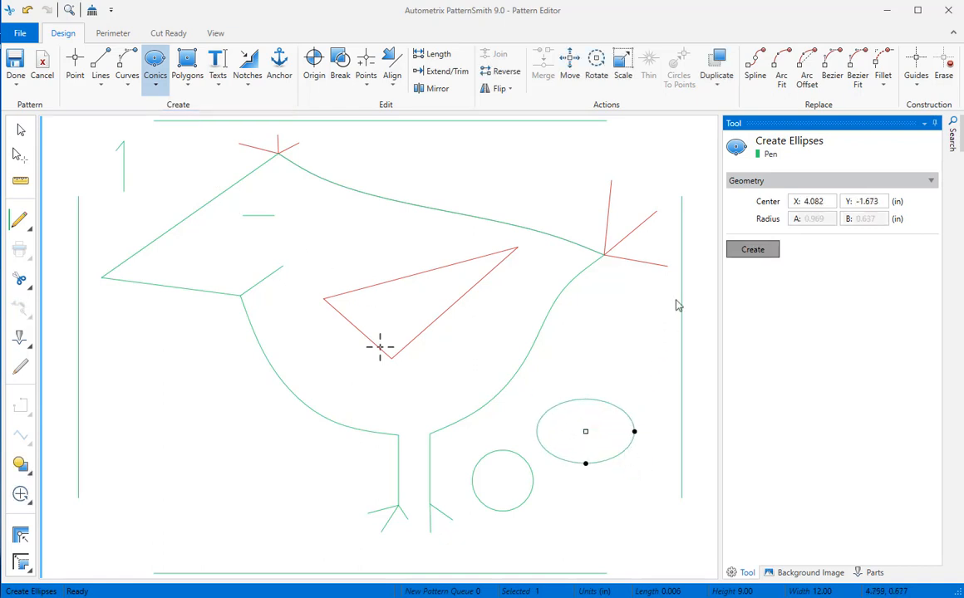
Step: Replace the circle, the ellipse and the short line behind the beak with Bezier curves, and bend the short line downward
left_click(834, 63)
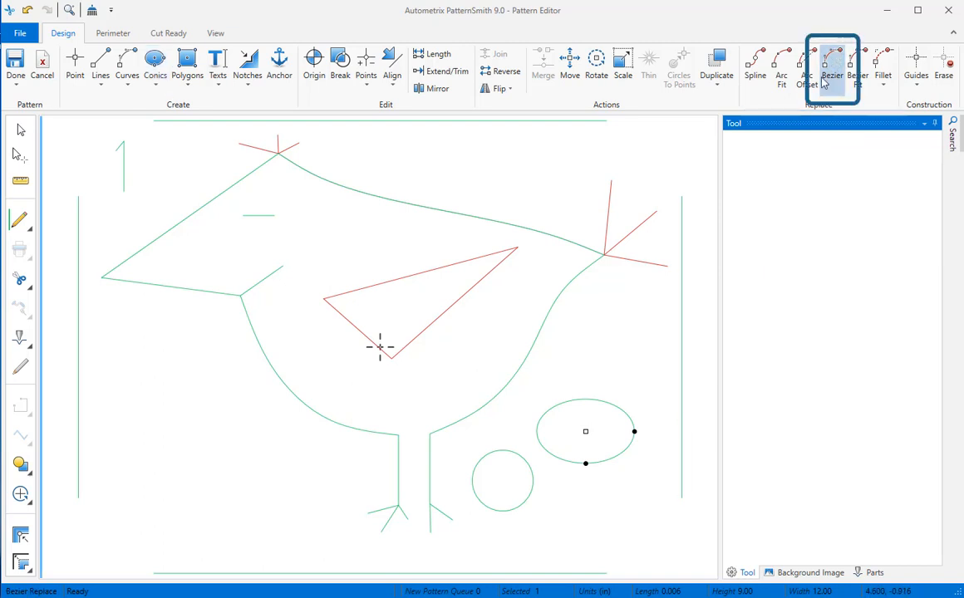
left_click(523, 456)
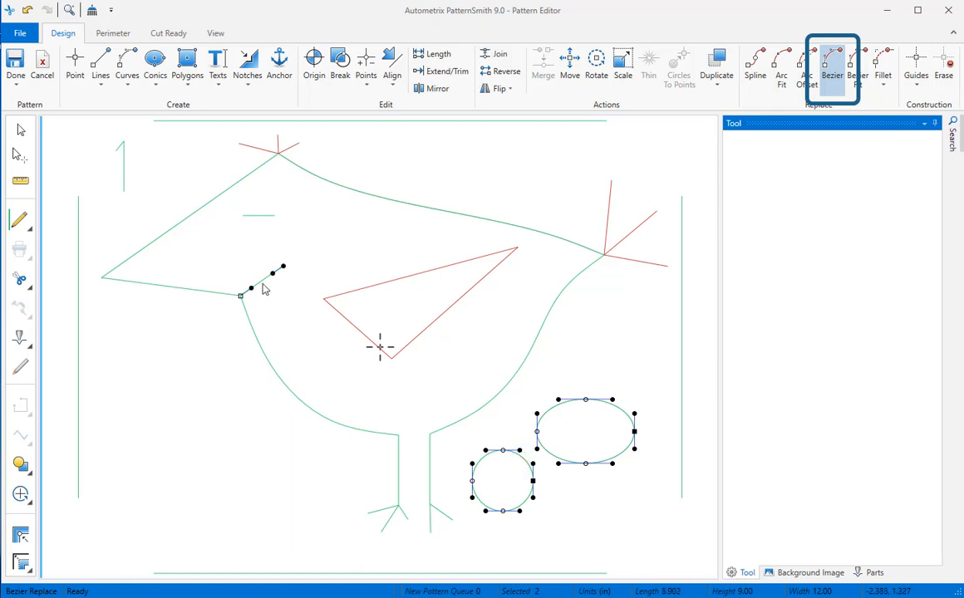
left_click(261, 283)
left_click(25, 131)
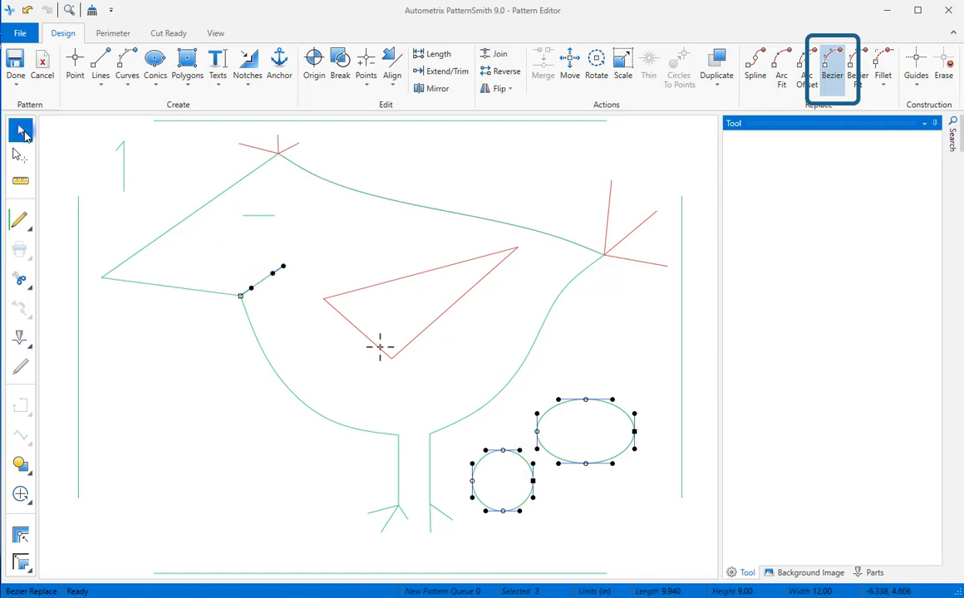
left_click_drag(252, 288, 266, 297)
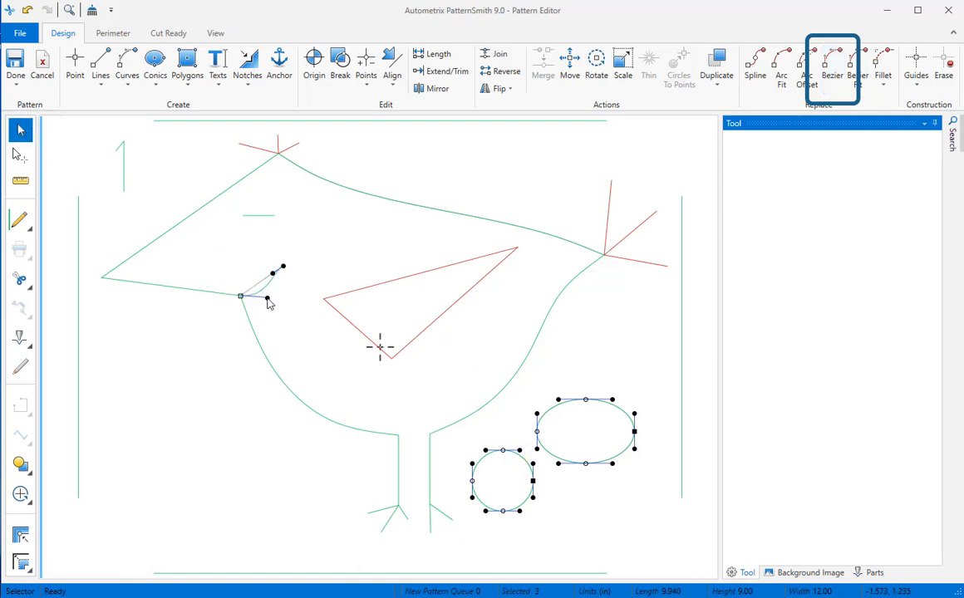
Step: Replace the circle, the chest curve and the short curve behind the beak with arcs using Arc Fit
left_click(786, 61)
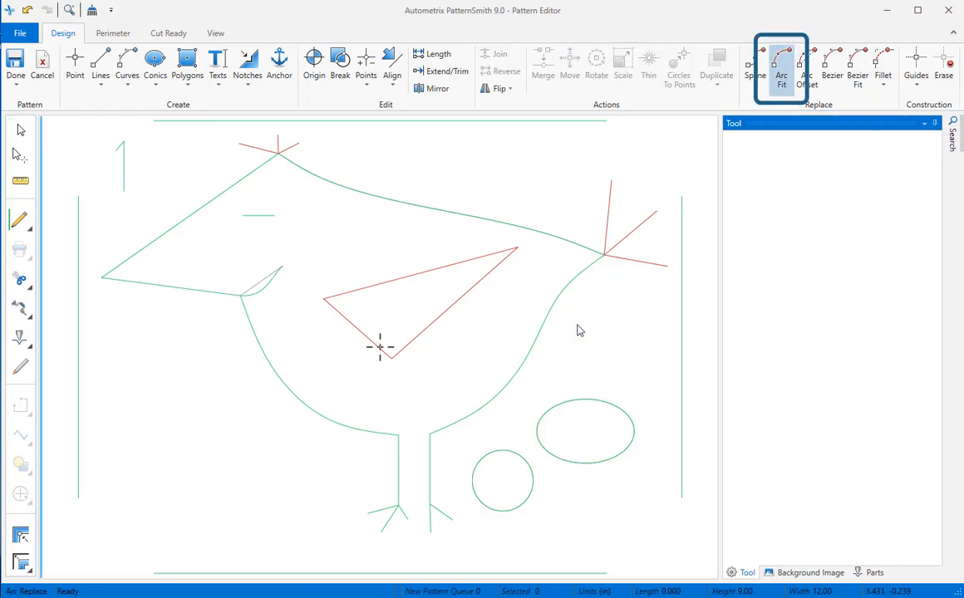
left_click(525, 461)
left_click(310, 413)
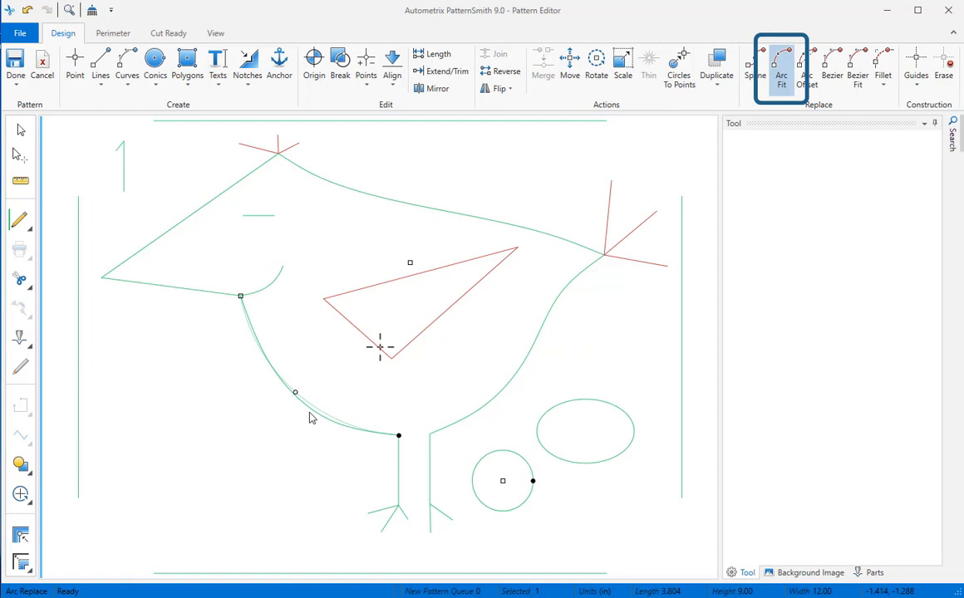
left_click(310, 417)
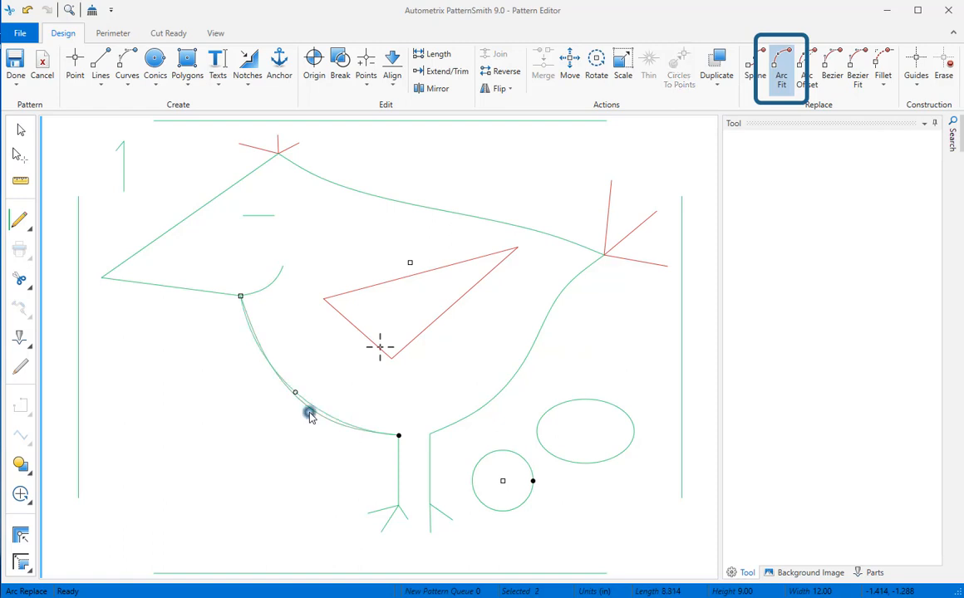
left_click(261, 295)
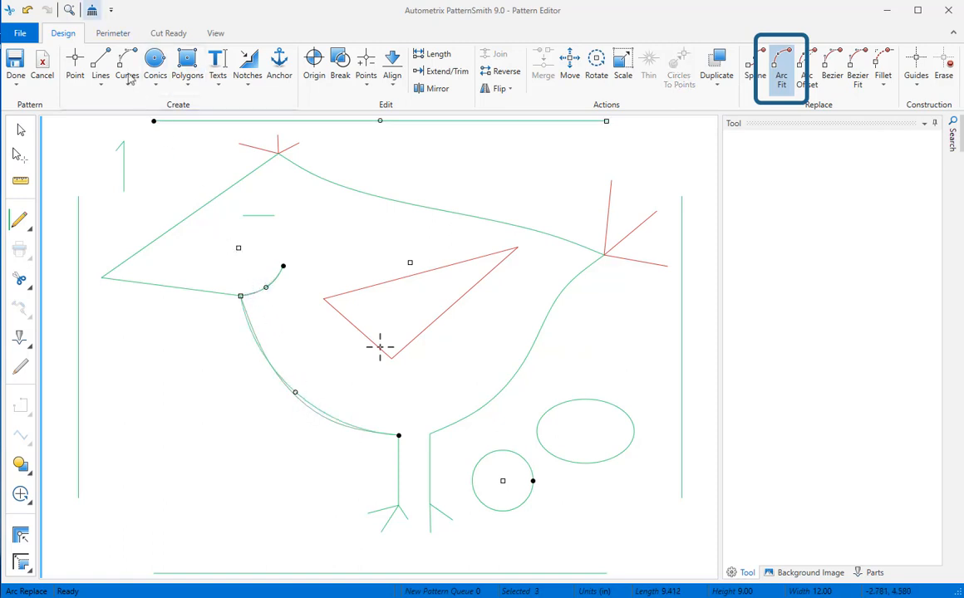
Step: Clear the leftover original lines and finish editing the bird pattern, returning to the nesting workspace
left_click(93, 14)
left_click(18, 63)
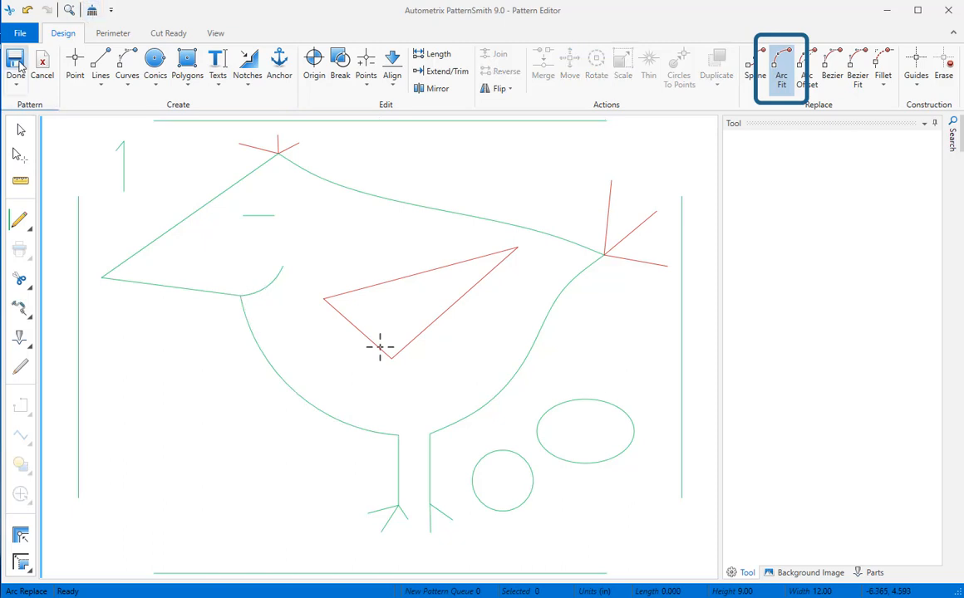
left_click(16, 65)
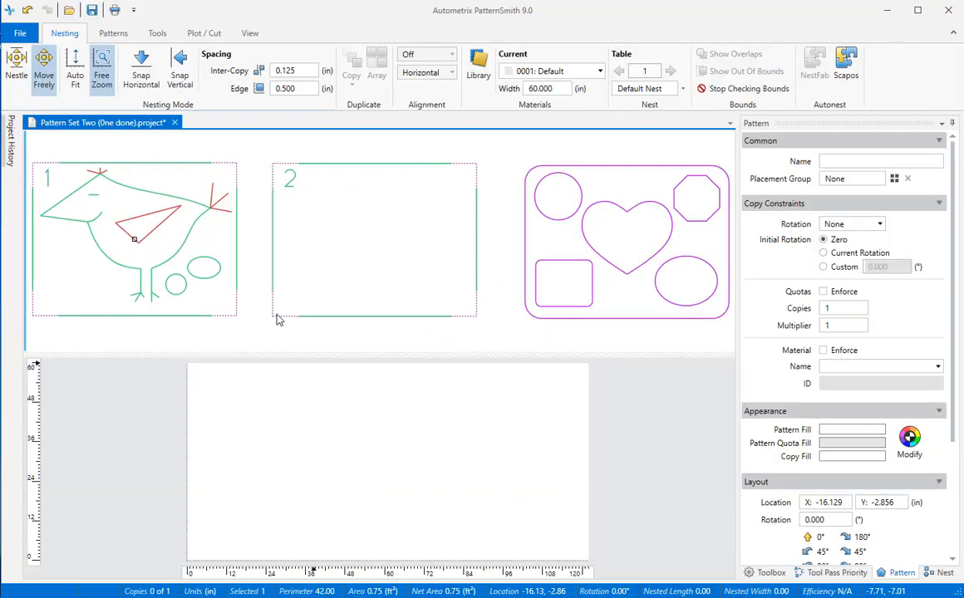